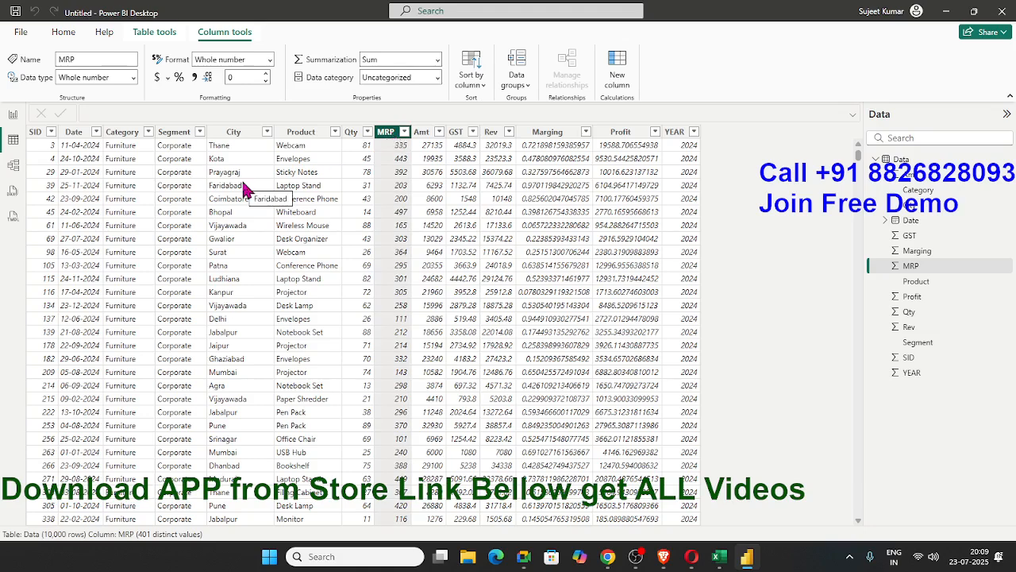
Format the MRP column as currency with the ₹ Bangla (India) symbol
click(14, 121)
click(15, 145)
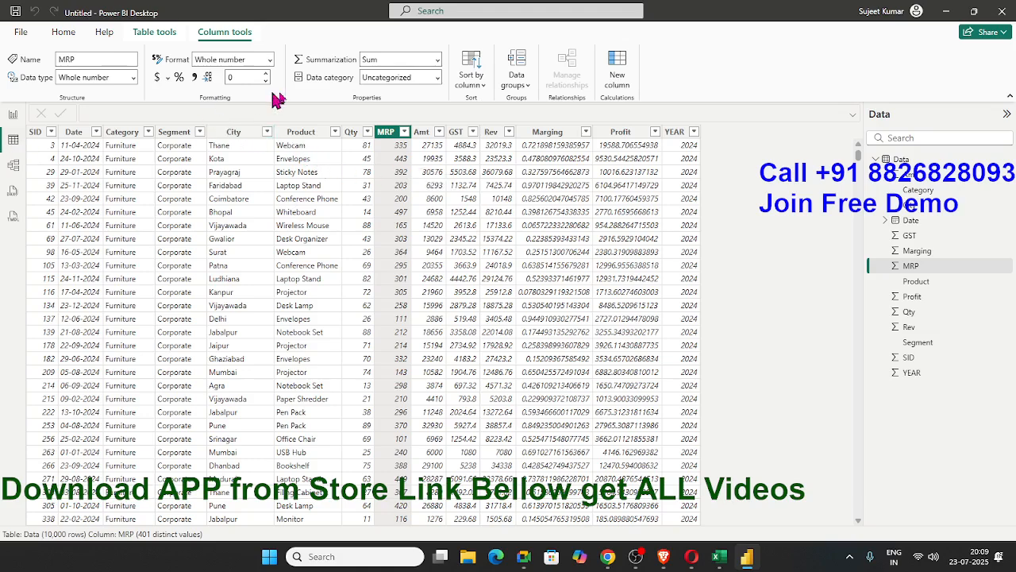
click(167, 78)
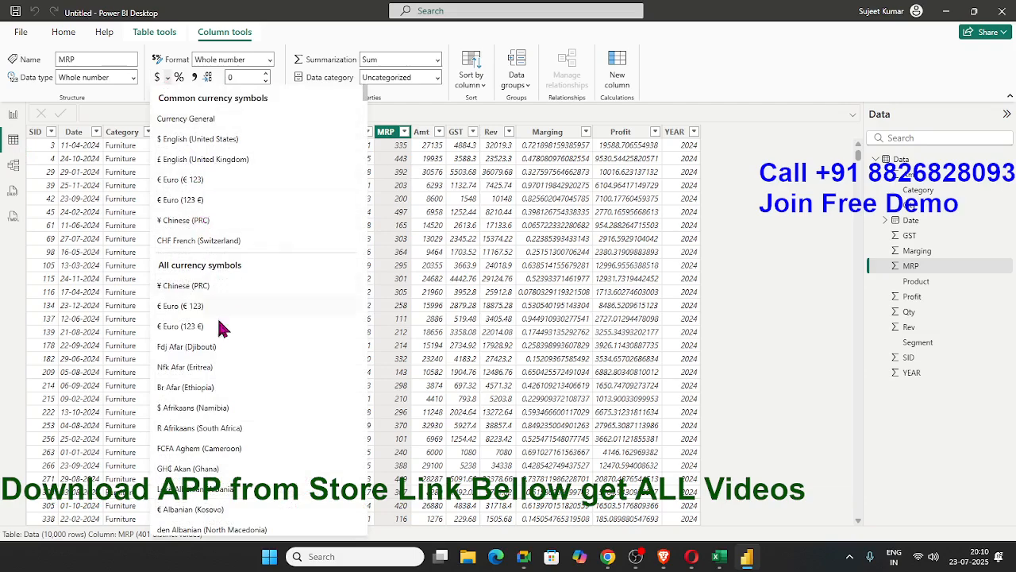
scroll(223, 329, down, 10)
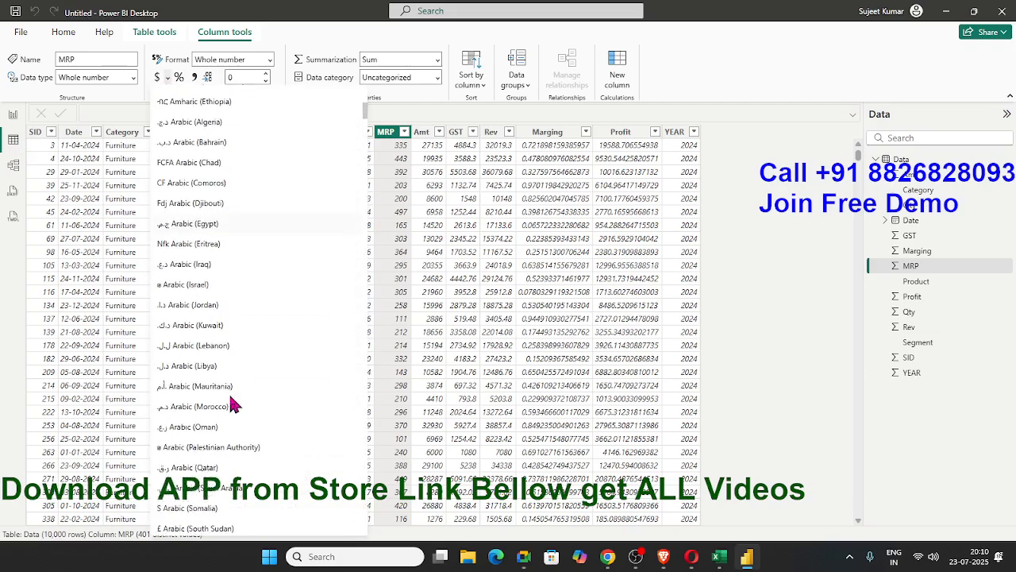
scroll(234, 405, down, 7)
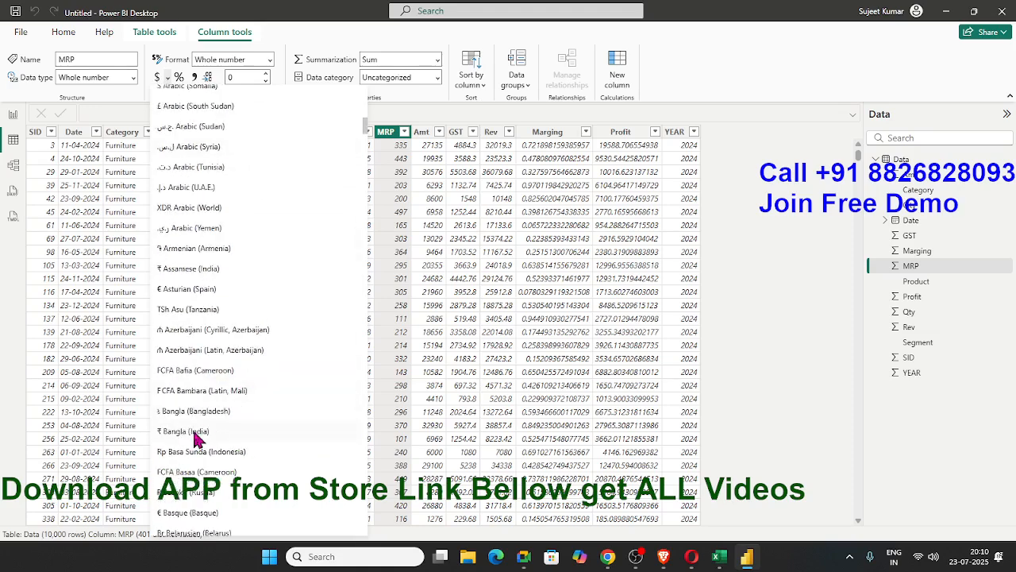
click(191, 431)
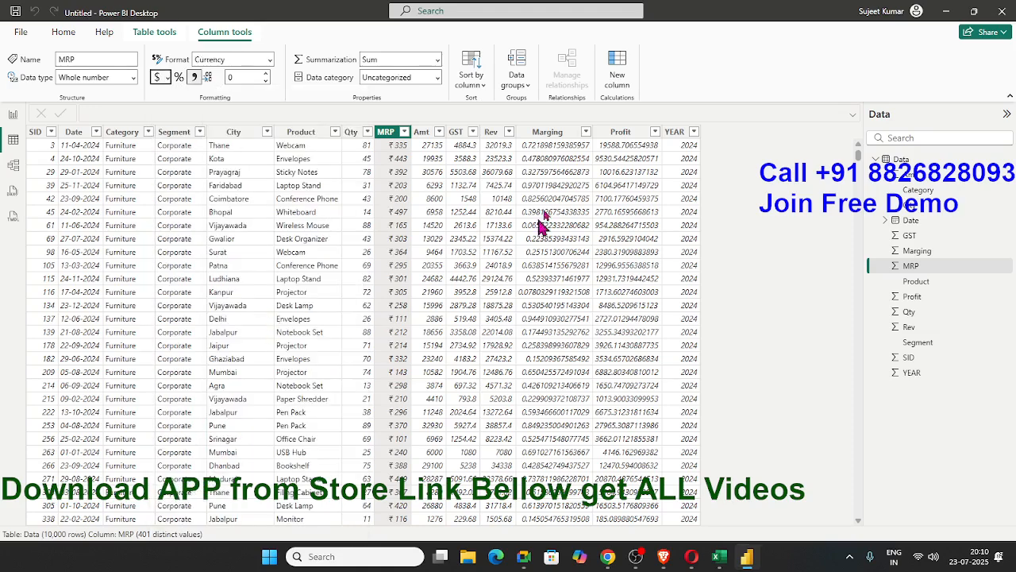
Set the GST column to 0 decimal places
click(422, 138)
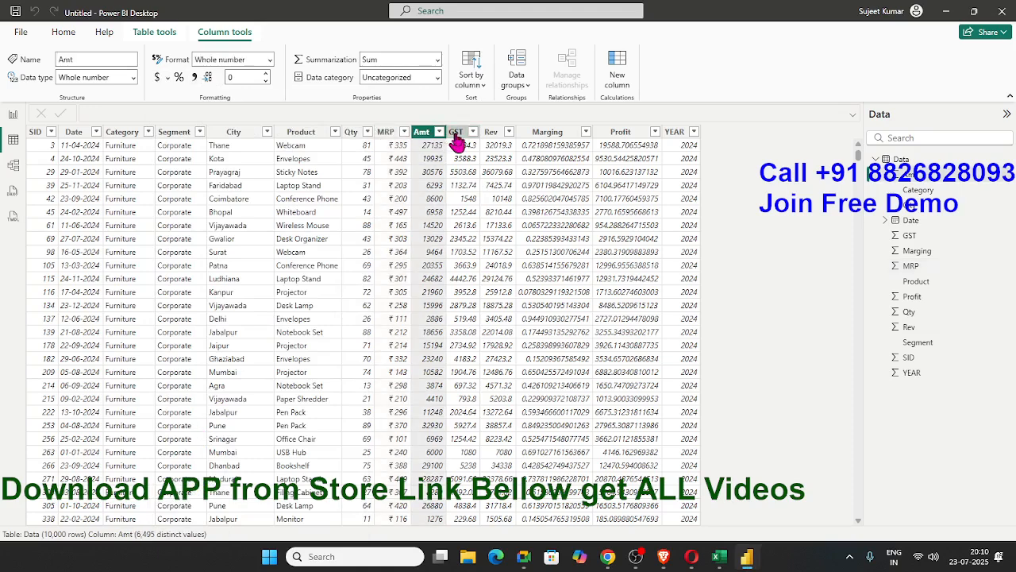
click(456, 135)
click(498, 135)
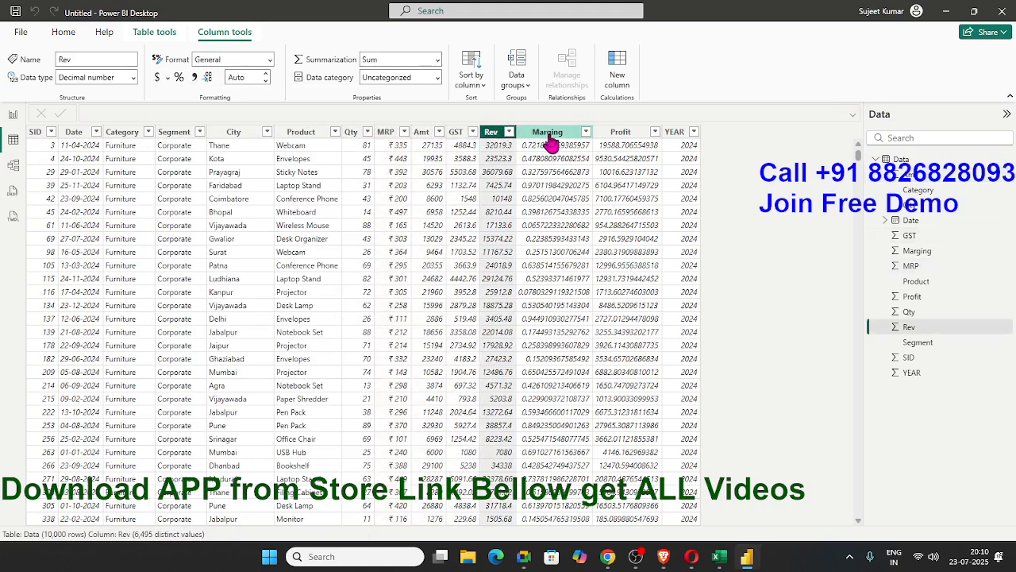
click(456, 137)
click(237, 77)
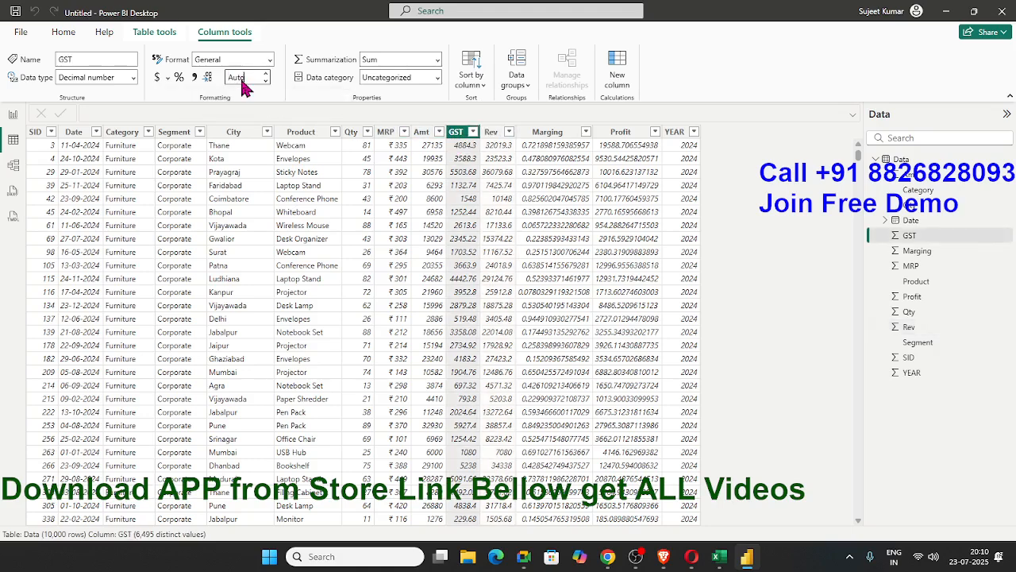
key(Return)
Open the Rev column's decimal places for editing and format the Marging column as a percentage
click(492, 133)
click(234, 76)
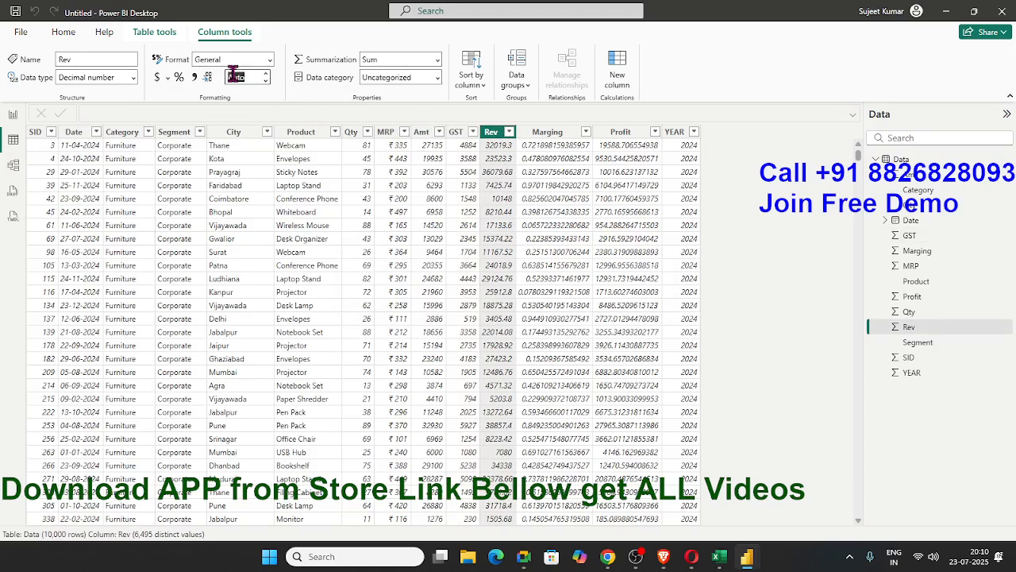
click(548, 132)
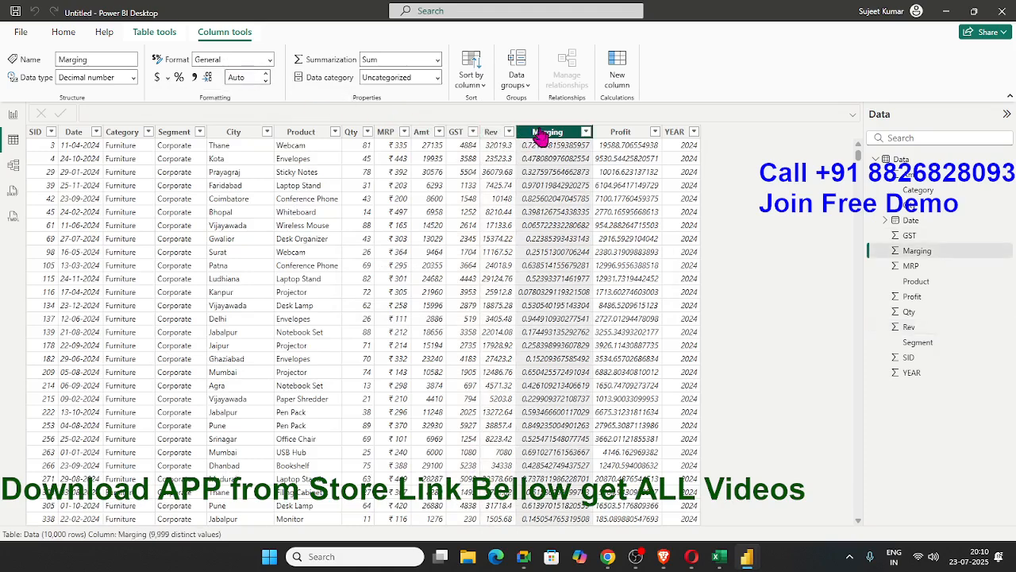
click(179, 77)
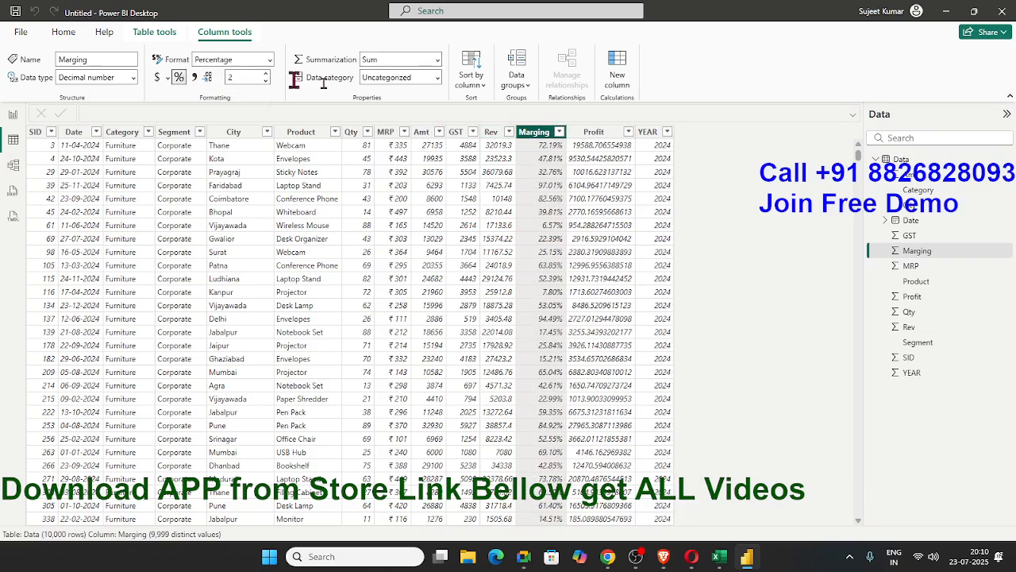
Set the Profit column to 0 decimal places
click(597, 132)
click(233, 77)
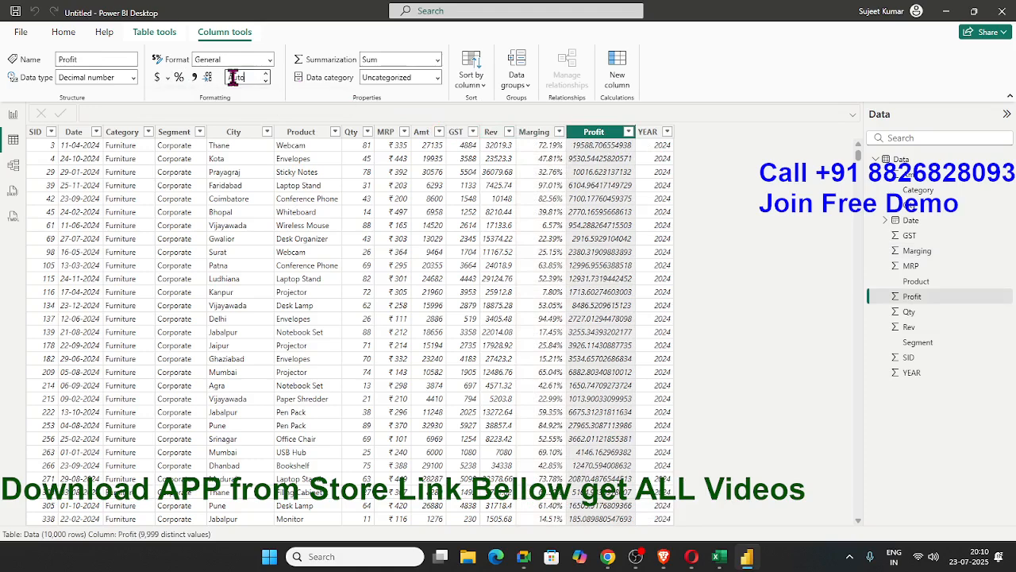
text(0)
key(Return)
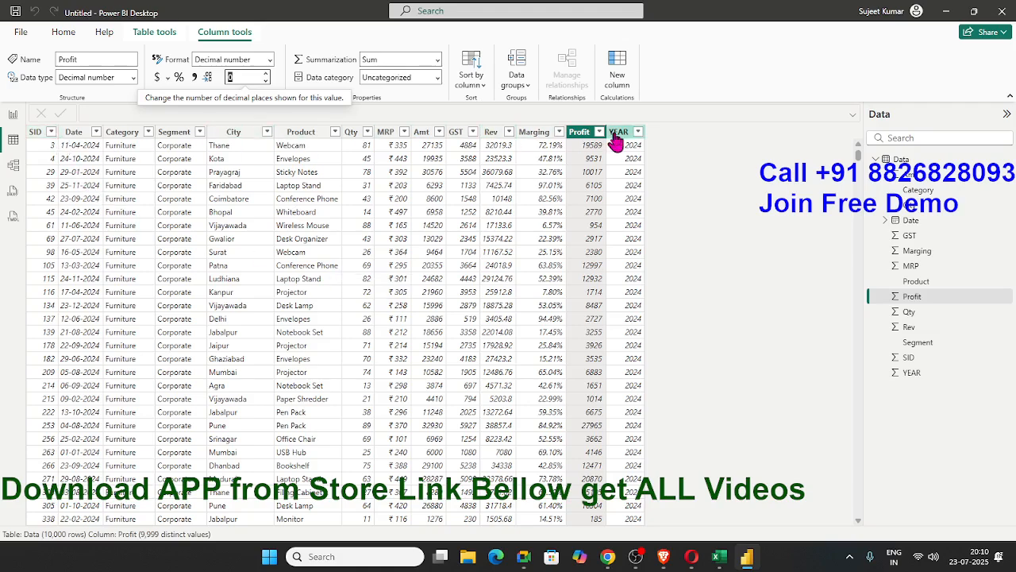
Switch to the report view and open the wallpaper settings in the page formatting options
click(13, 114)
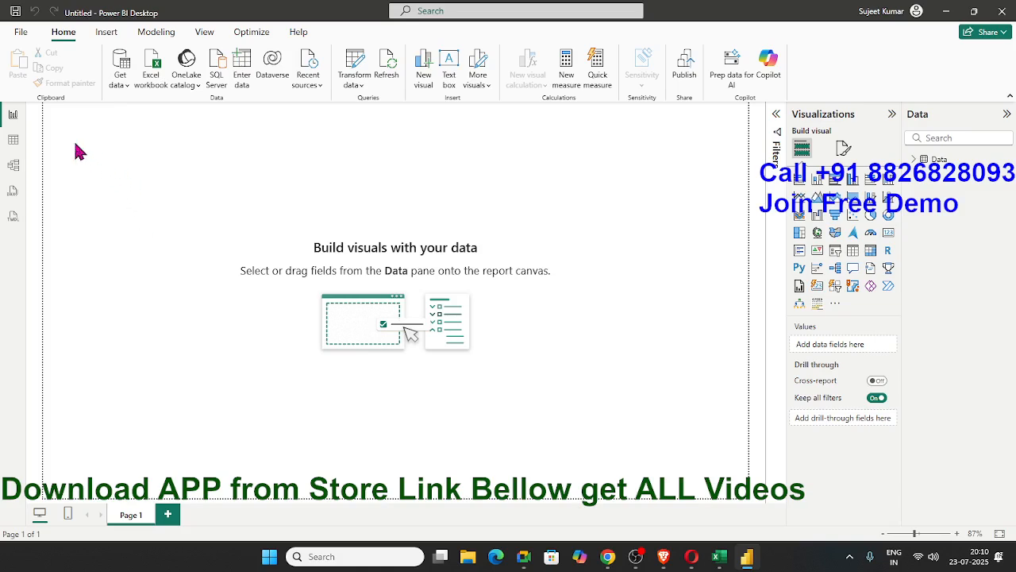
drag(61, 119, 719, 474)
drag(735, 487, 55, 113)
click(844, 149)
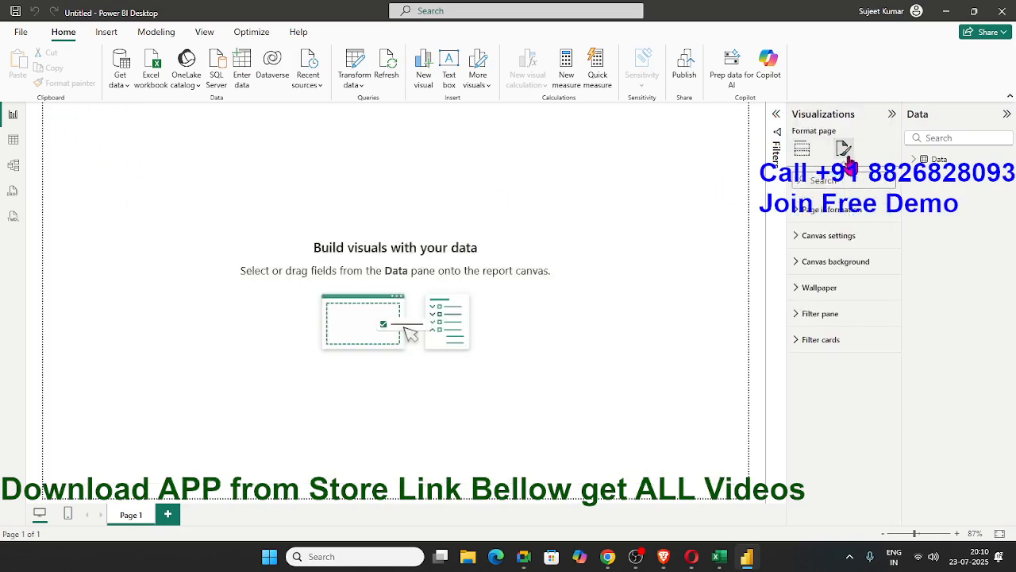
click(826, 293)
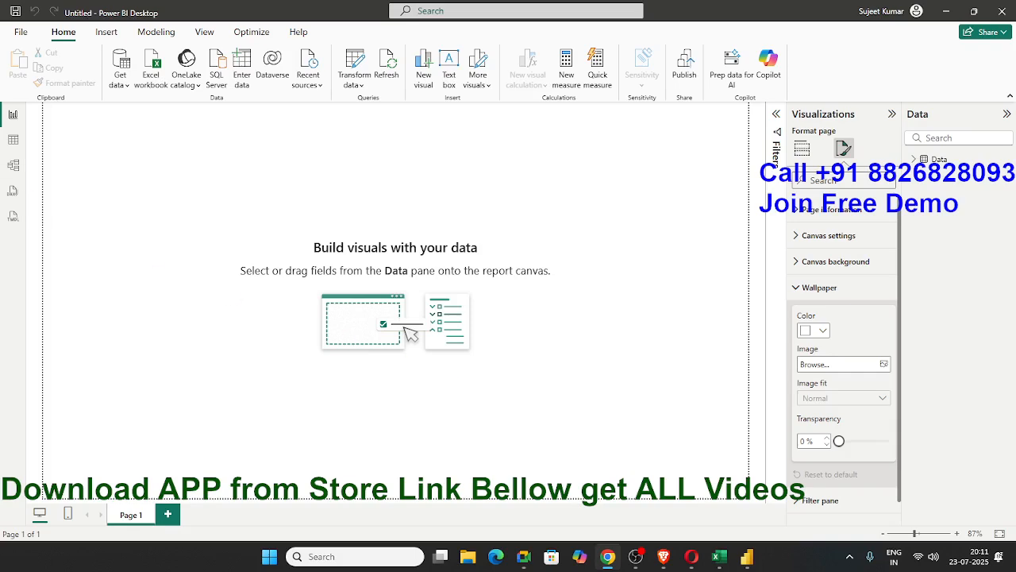
Switch to Google Chrome and search Google Images for "power bi mis report wallpaper"
drag(0, 159, 517, 179)
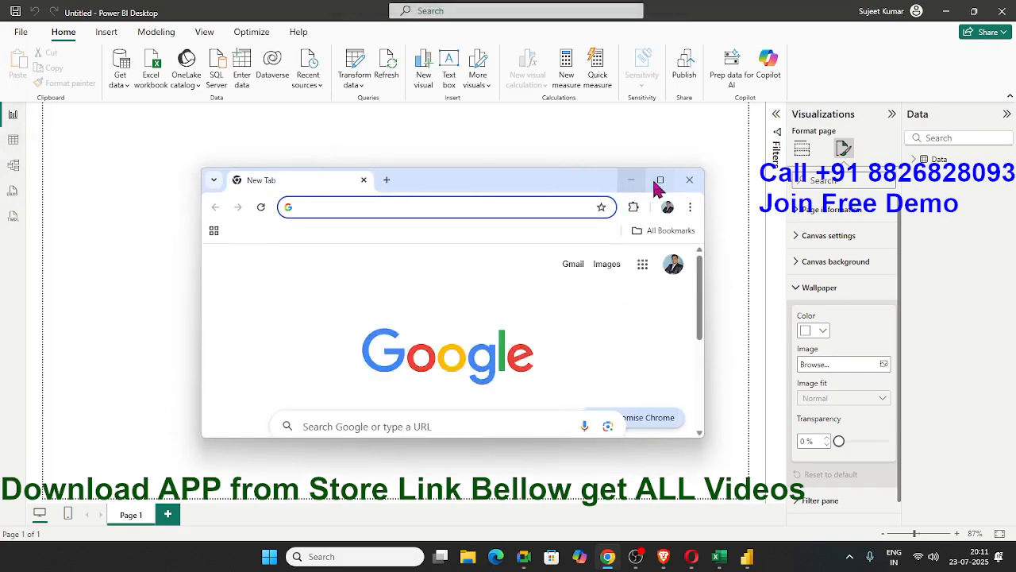
click(658, 182)
click(367, 261)
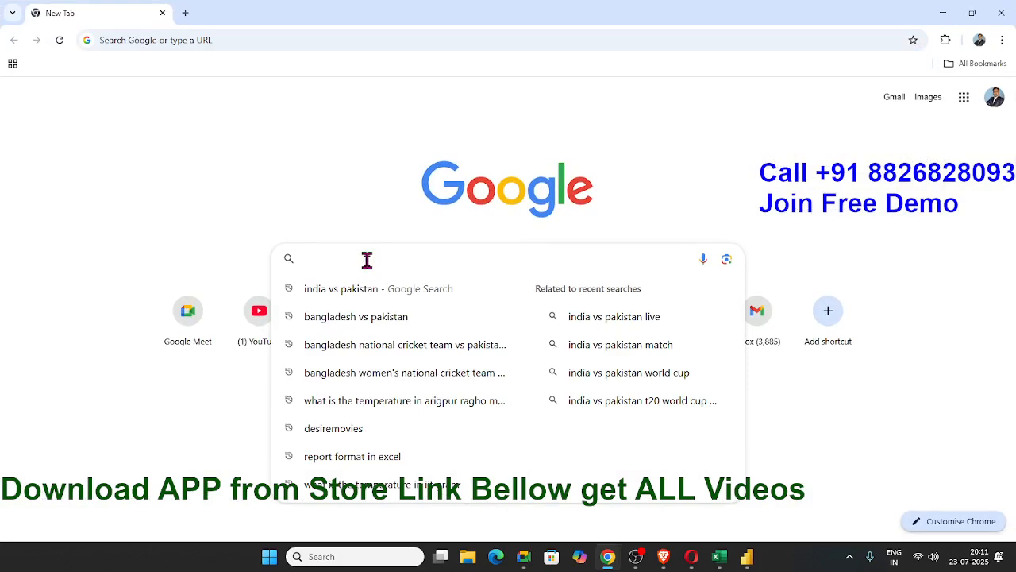
text(power)
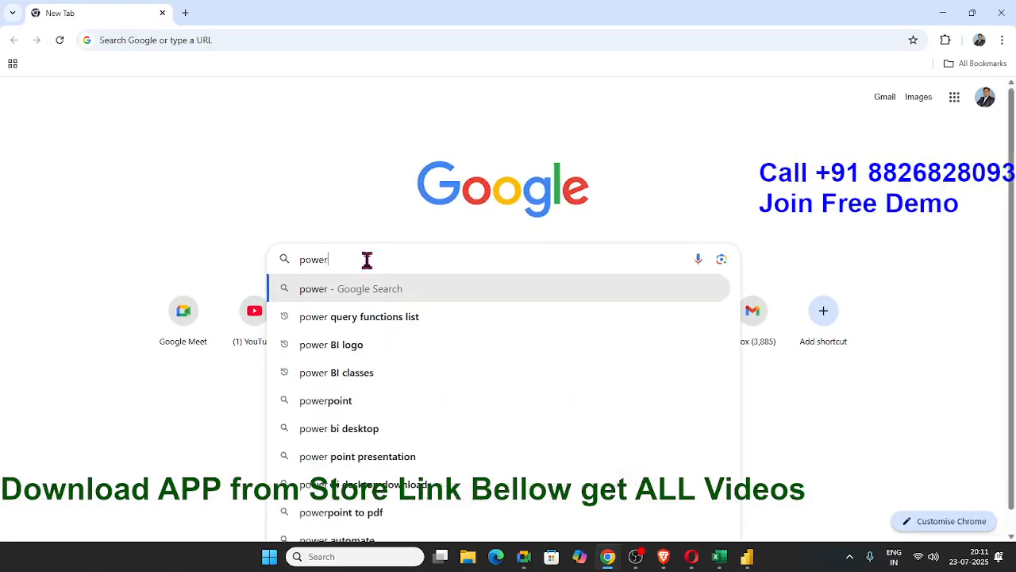
text( bi mis)
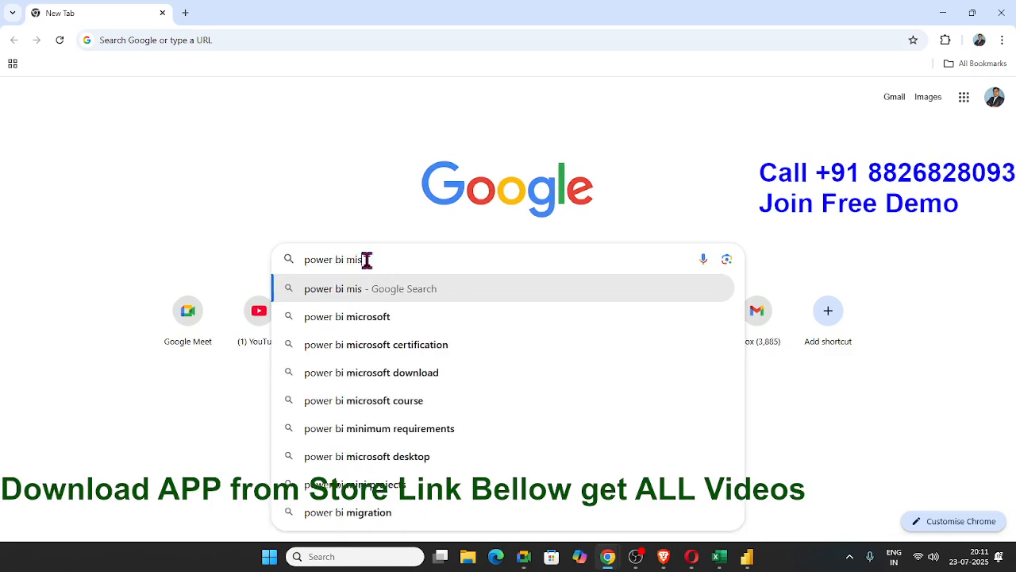
text( report )
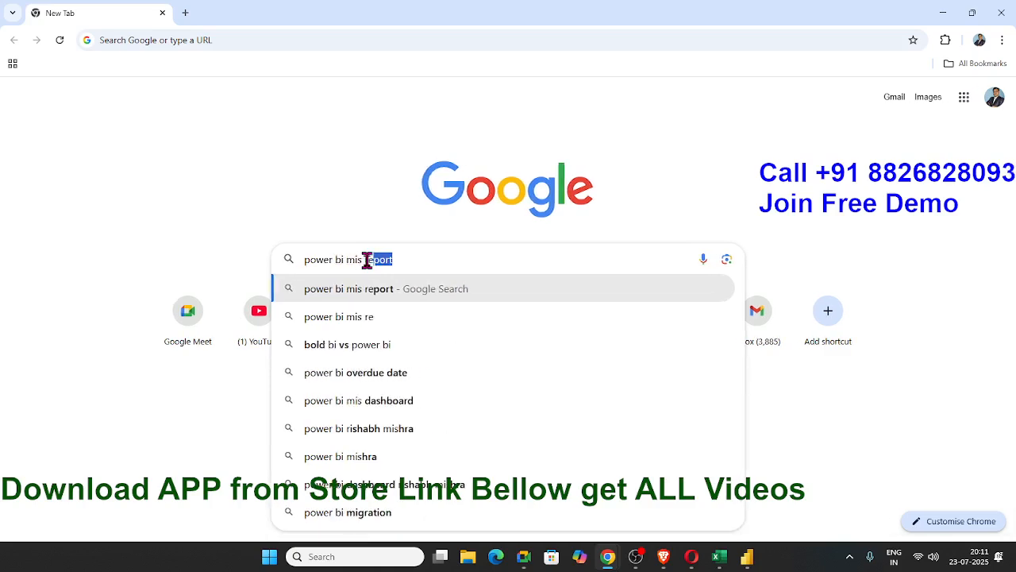
text(wal)
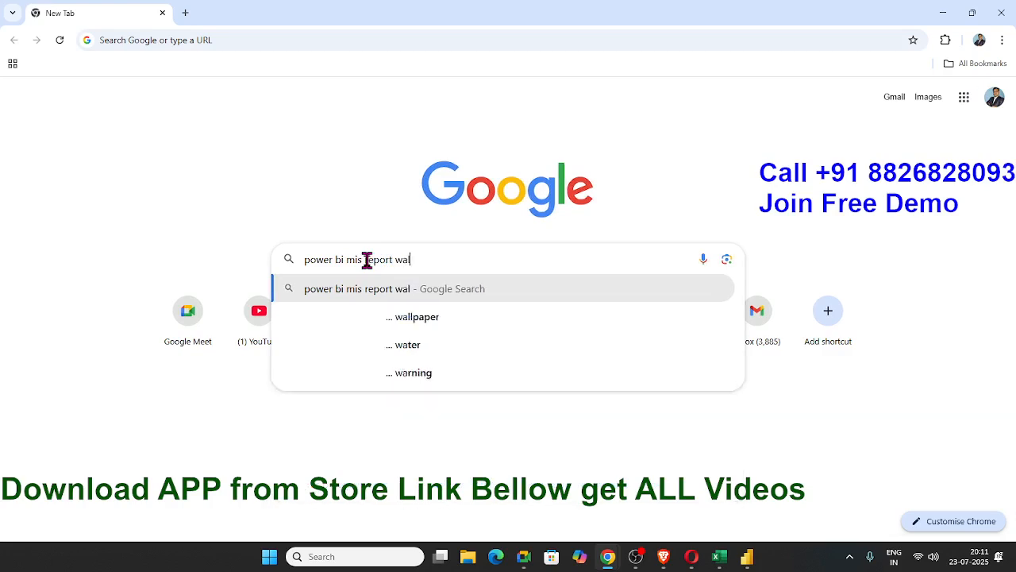
key(Down)
key(Return)
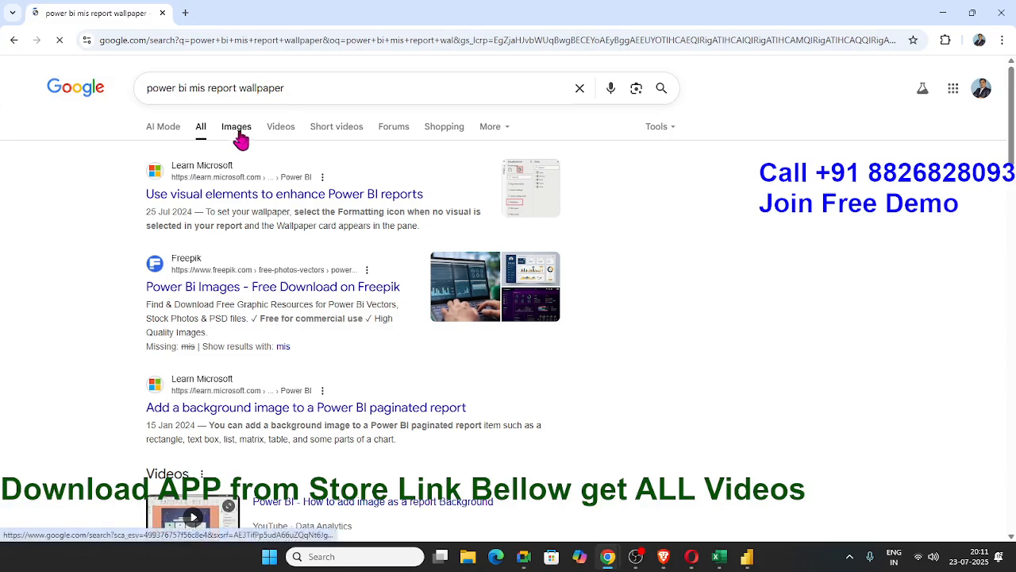
click(236, 131)
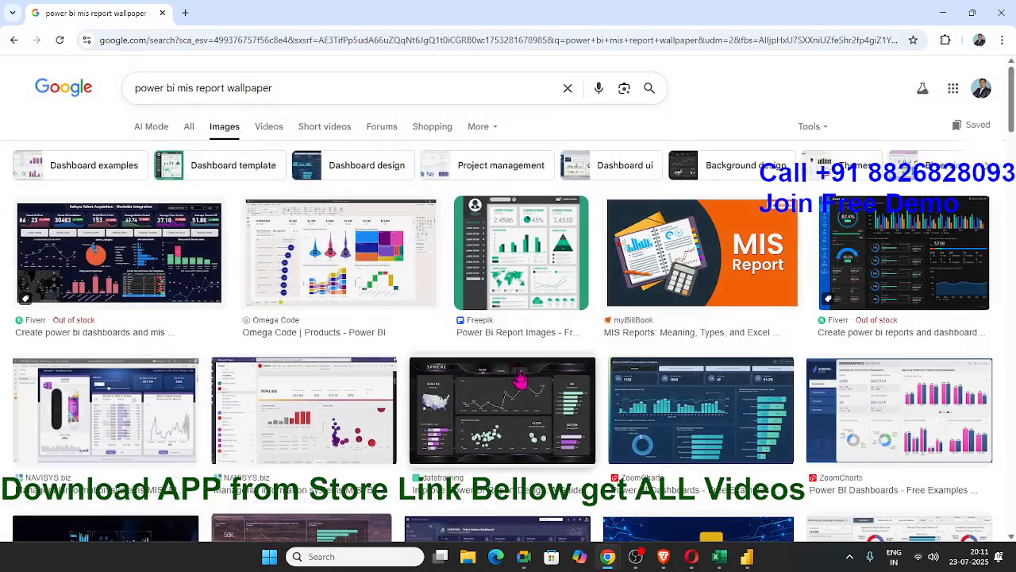
Look through the image results and shorten the search to "power bi wallpaper"
scroll(601, 420, down, 7)
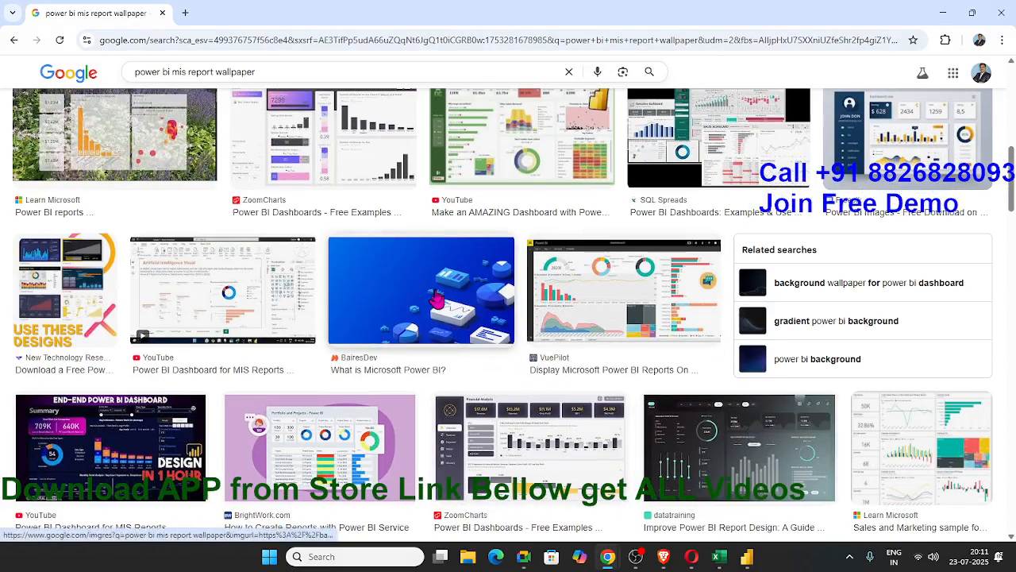
scroll(433, 300, down, 4)
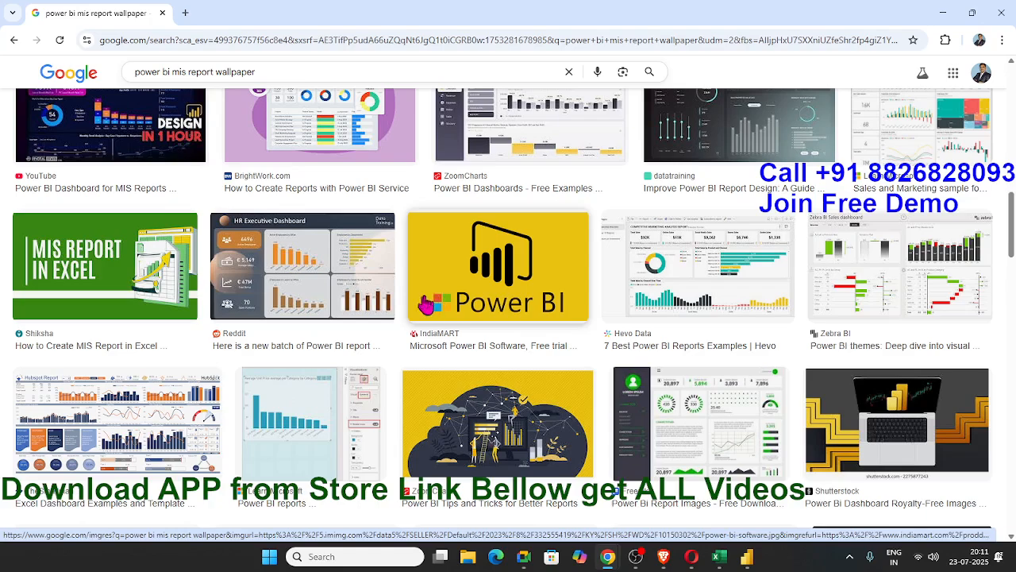
scroll(426, 305, up, 4)
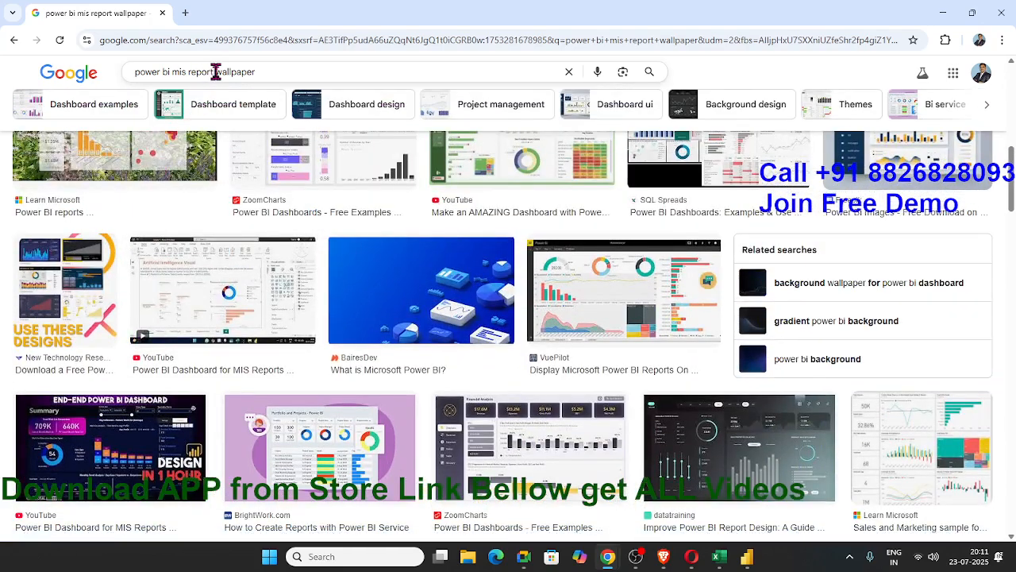
drag(215, 72, 172, 71)
key(BackSpace)
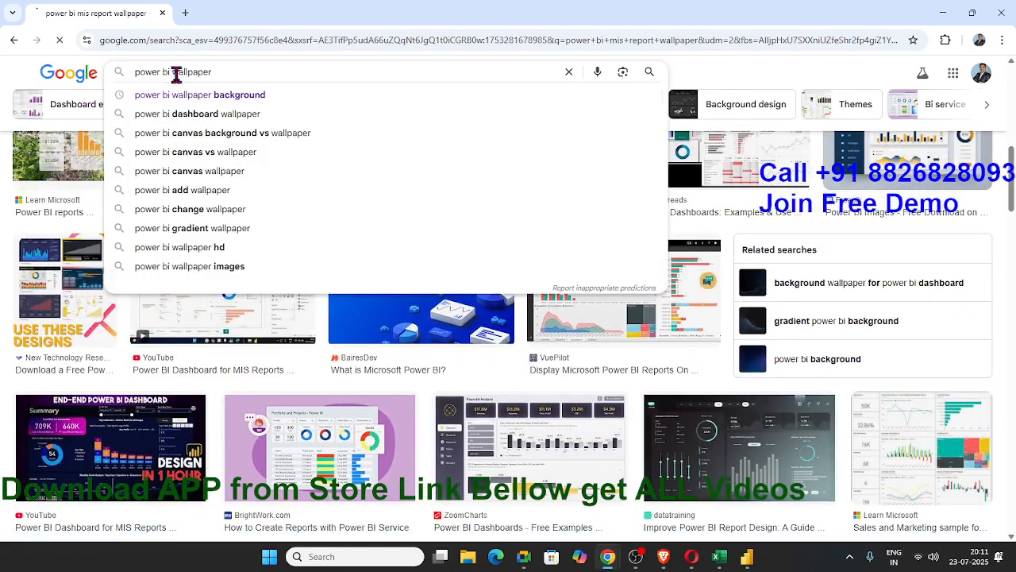
key(Return)
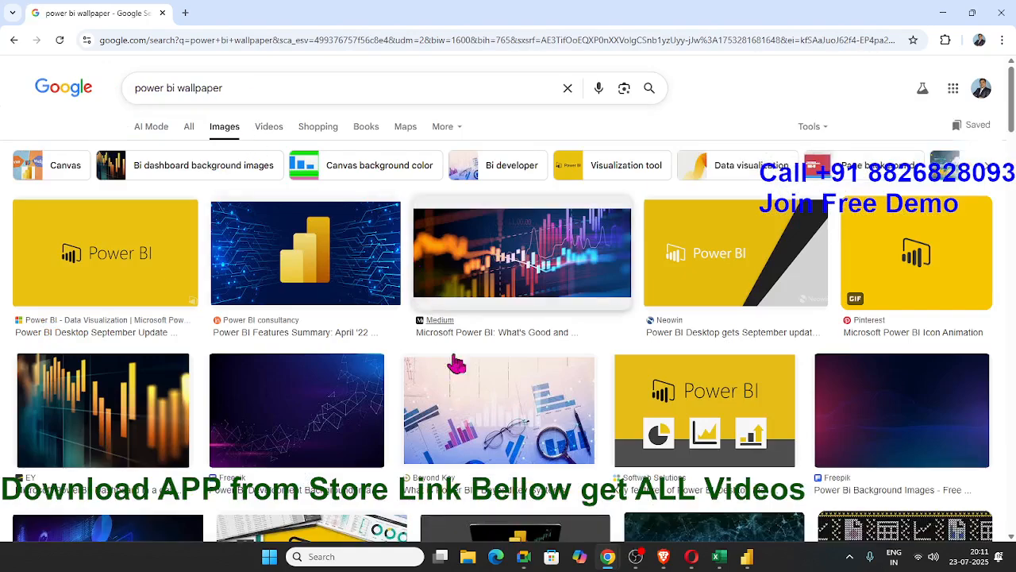
Look through the "power bi wallpaper" image results for a suitable report background
scroll(307, 344, down, 2)
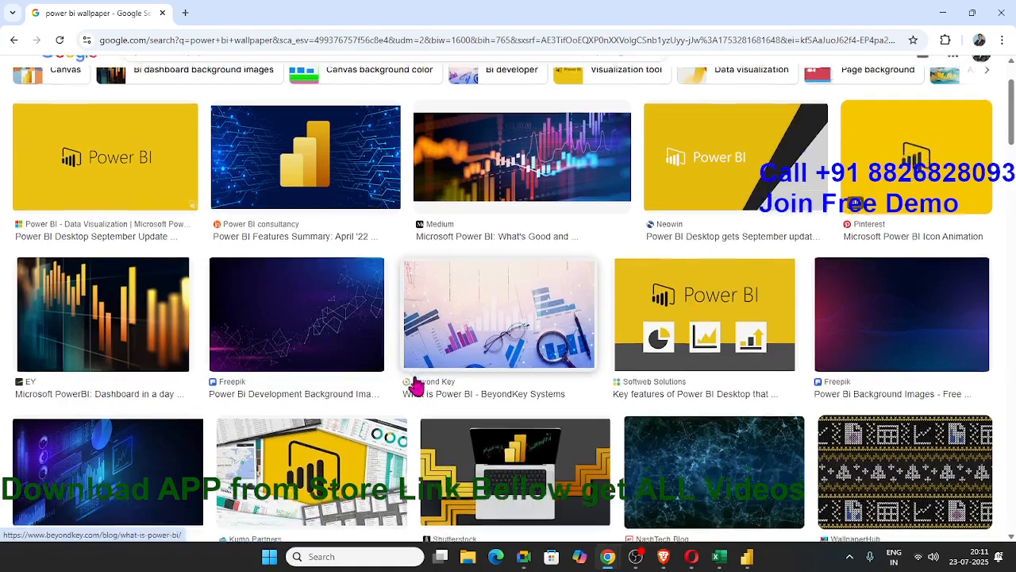
scroll(417, 384, down, 2)
scroll(216, 390, down, 1)
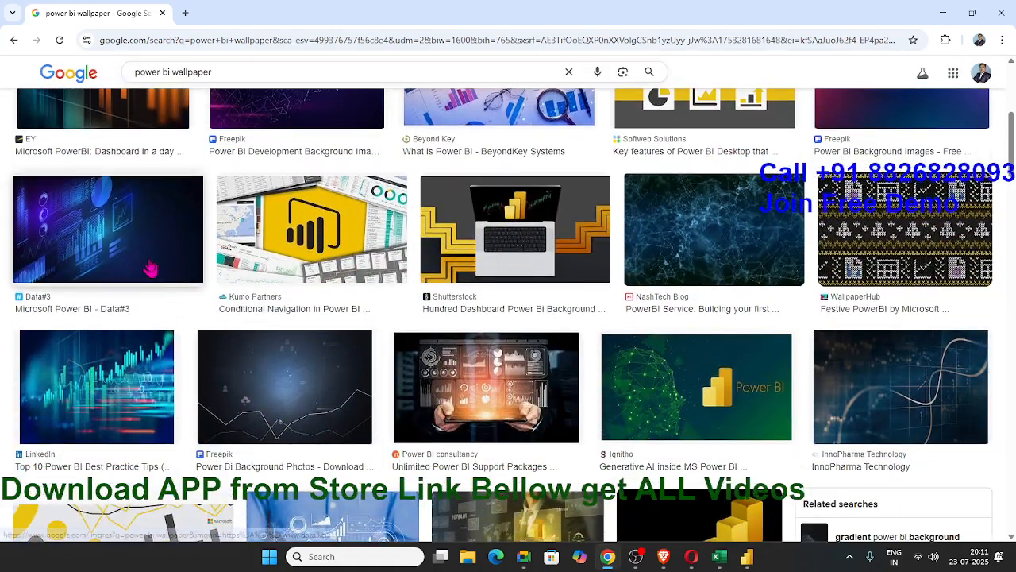
scroll(345, 401, down, 4)
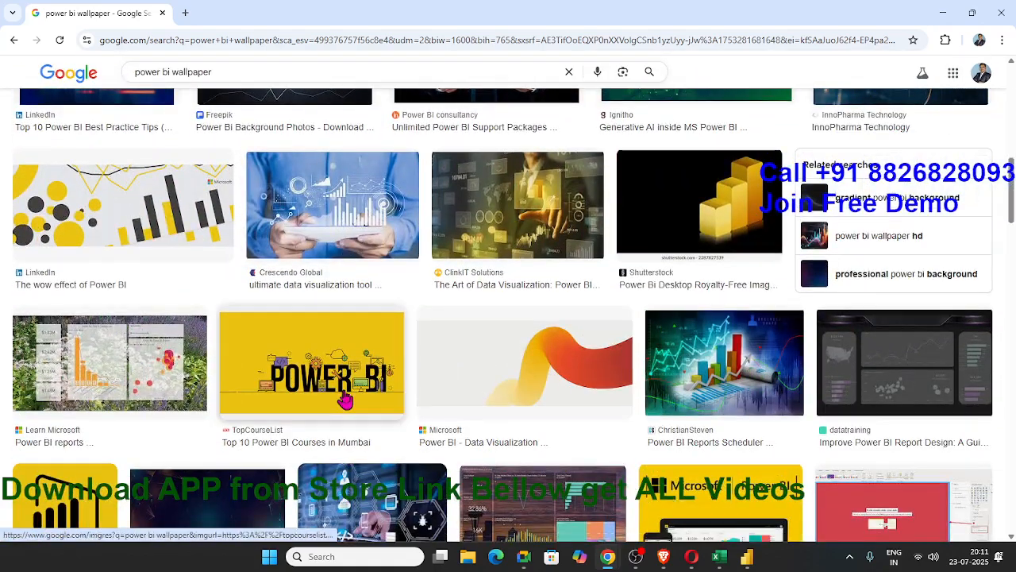
scroll(346, 401, down, 5)
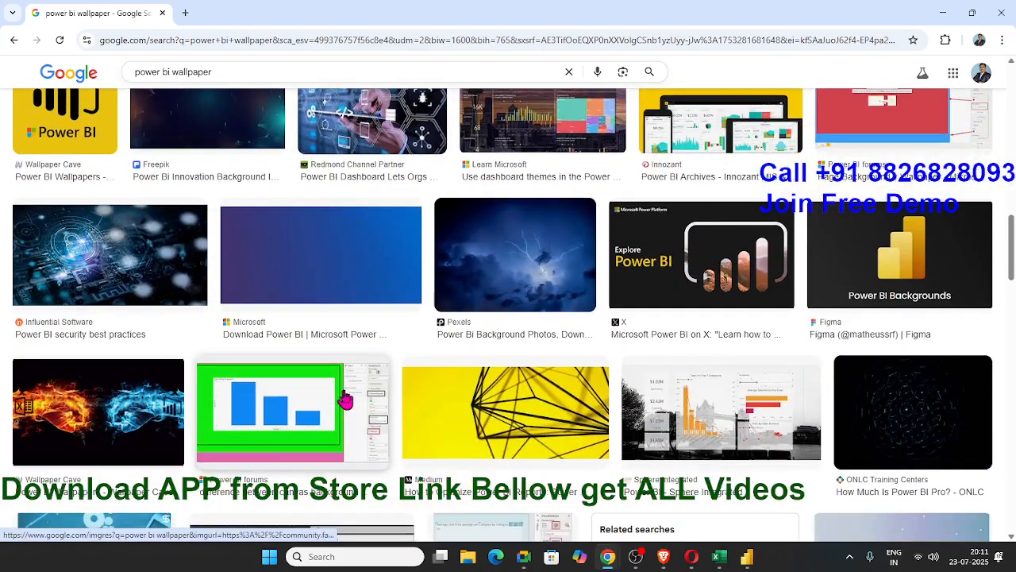
scroll(345, 399, down, 4)
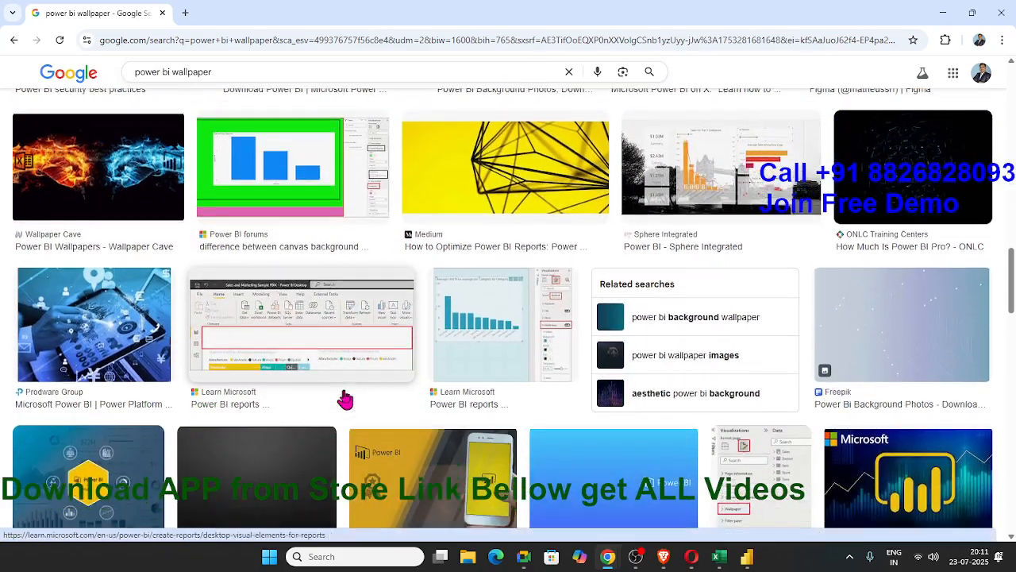
scroll(345, 400, down, 3)
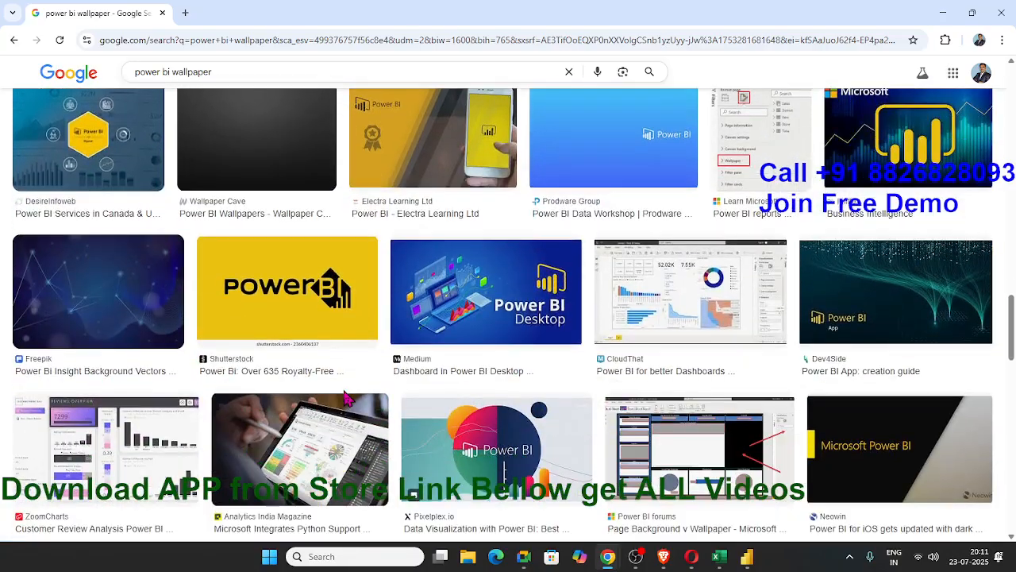
scroll(349, 397, down, 2)
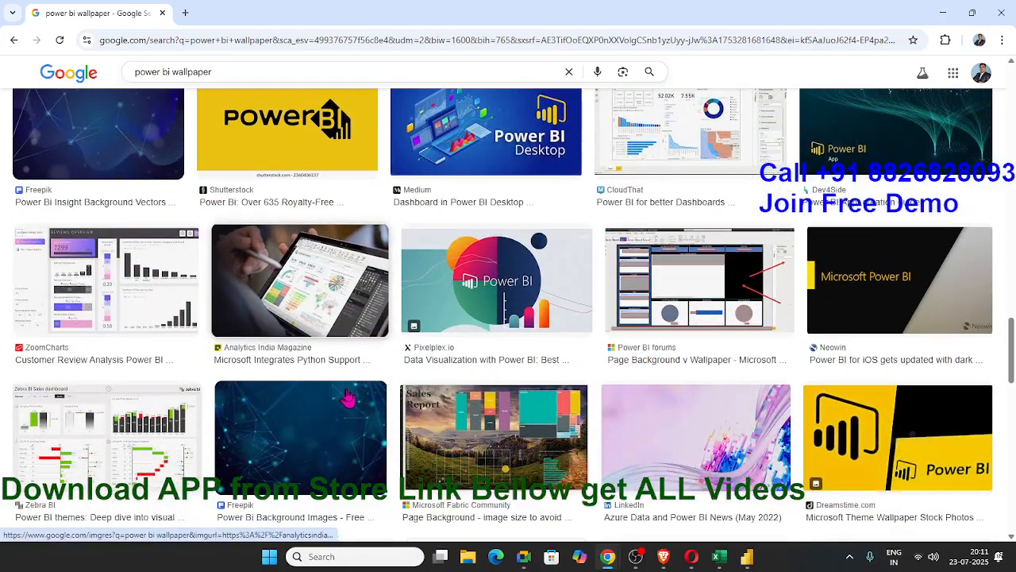
scroll(350, 395, up, 2)
scroll(350, 397, up, 4)
scroll(349, 397, up, 2)
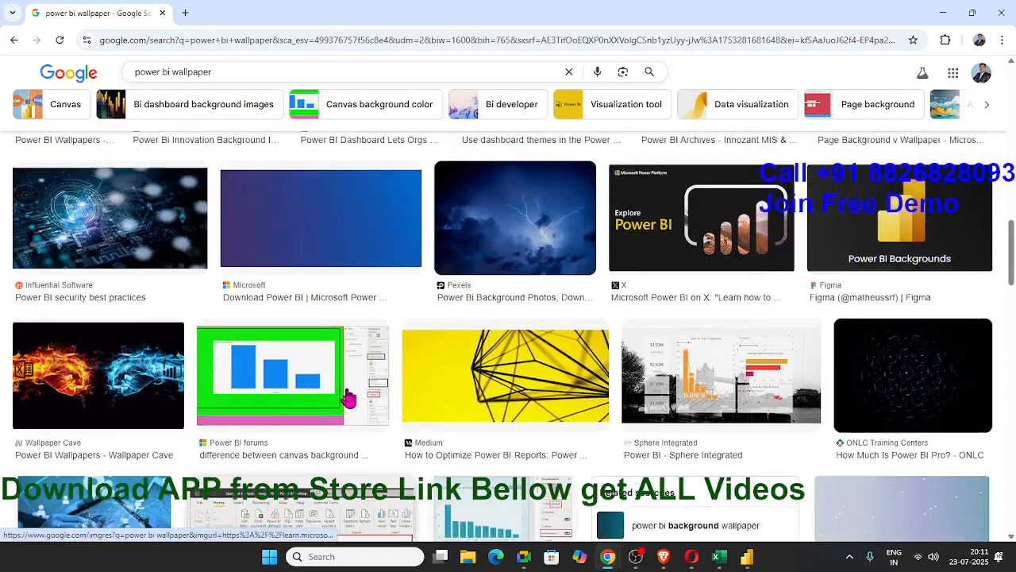
scroll(349, 397, up, 2)
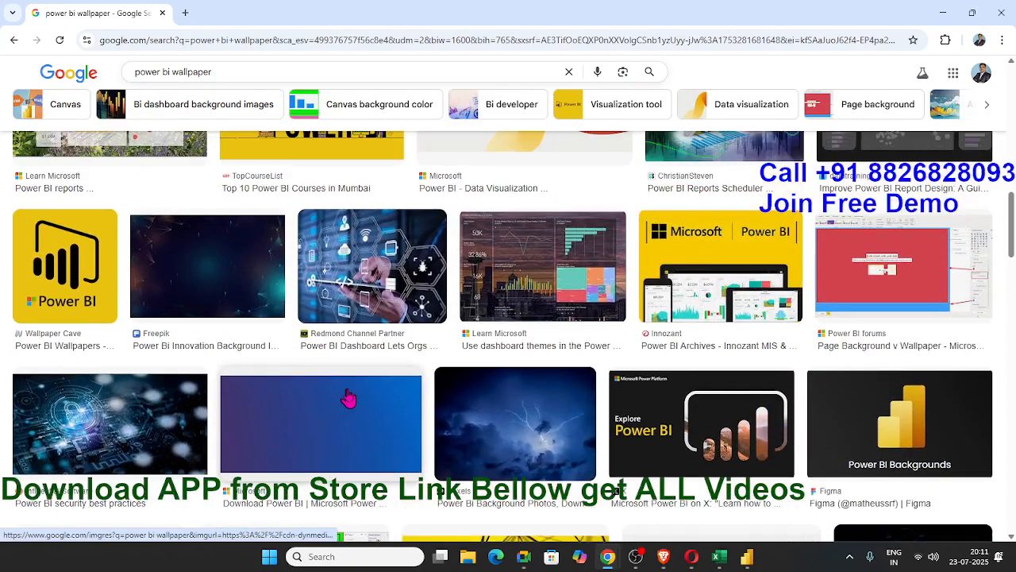
scroll(350, 397, up, 3)
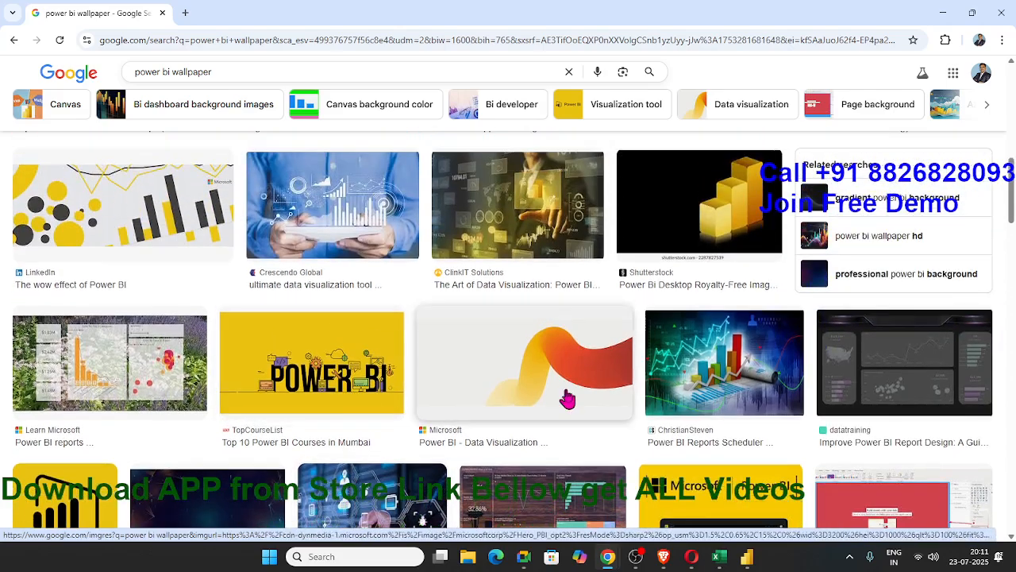
scroll(567, 399, up, 3)
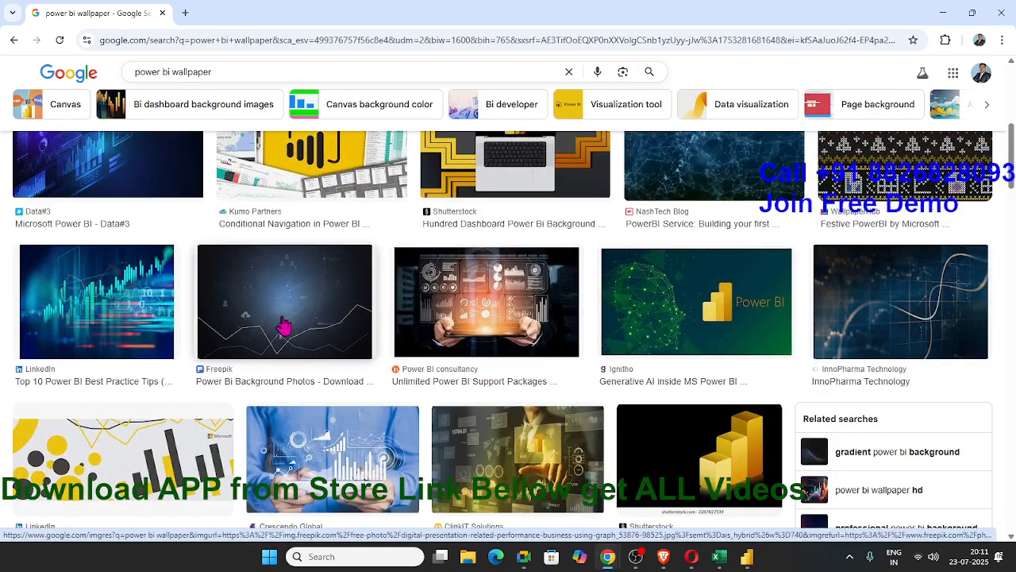
scroll(286, 325, up, 2)
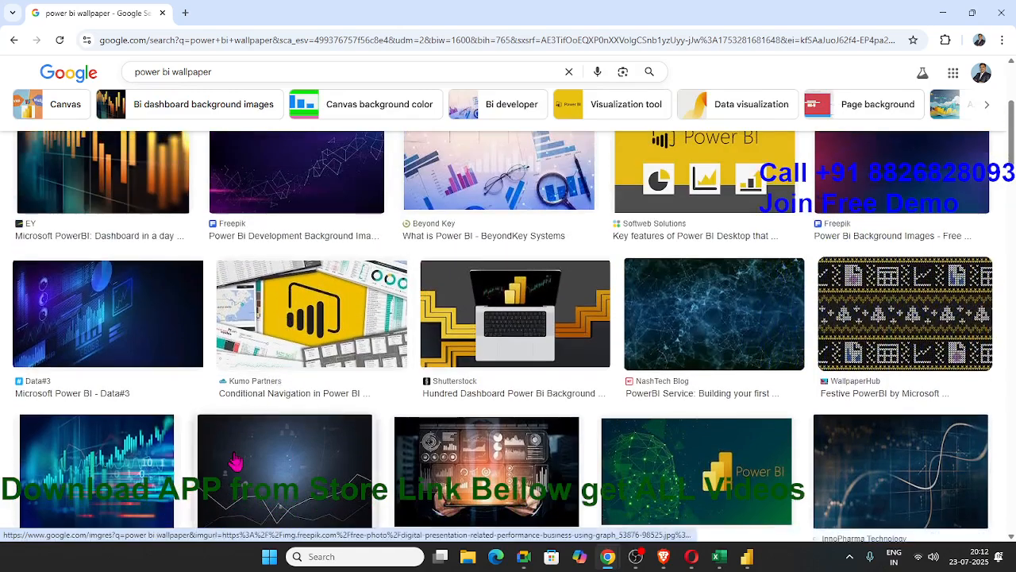
scroll(275, 409, down, 1)
scroll(276, 409, up, 3)
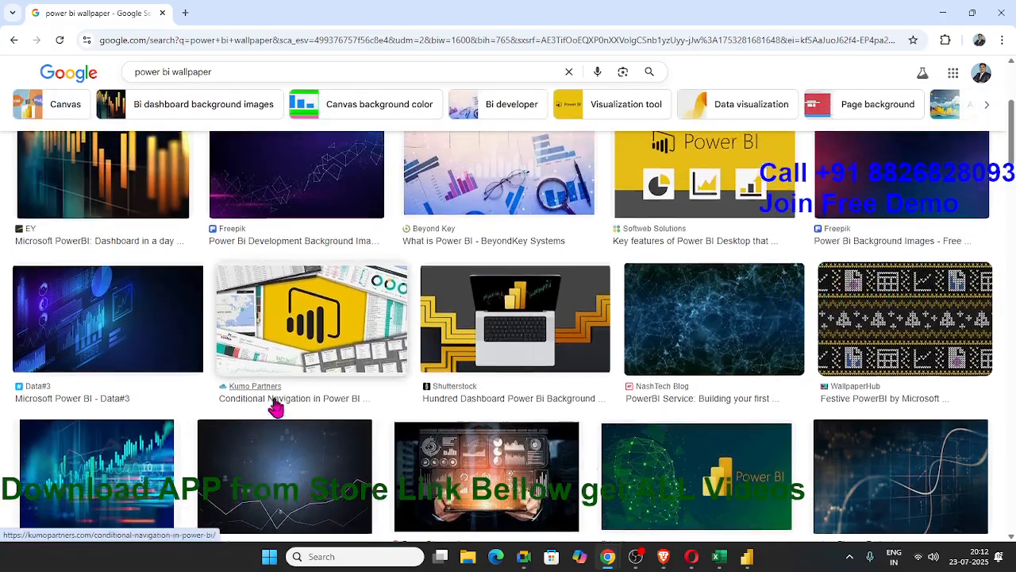
scroll(276, 407, up, 1)
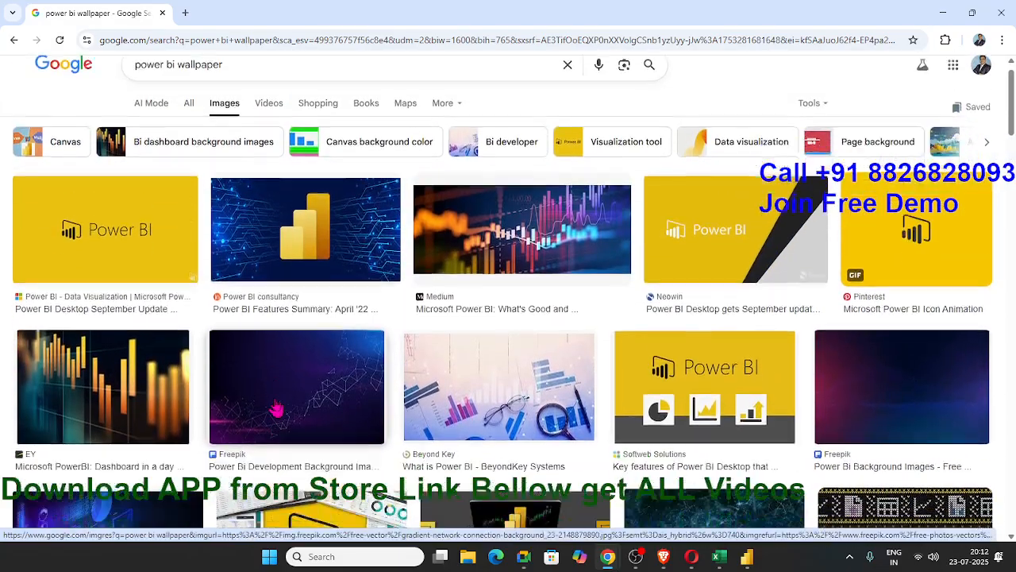
scroll(318, 405, down, 4)
scroll(340, 404, down, 1)
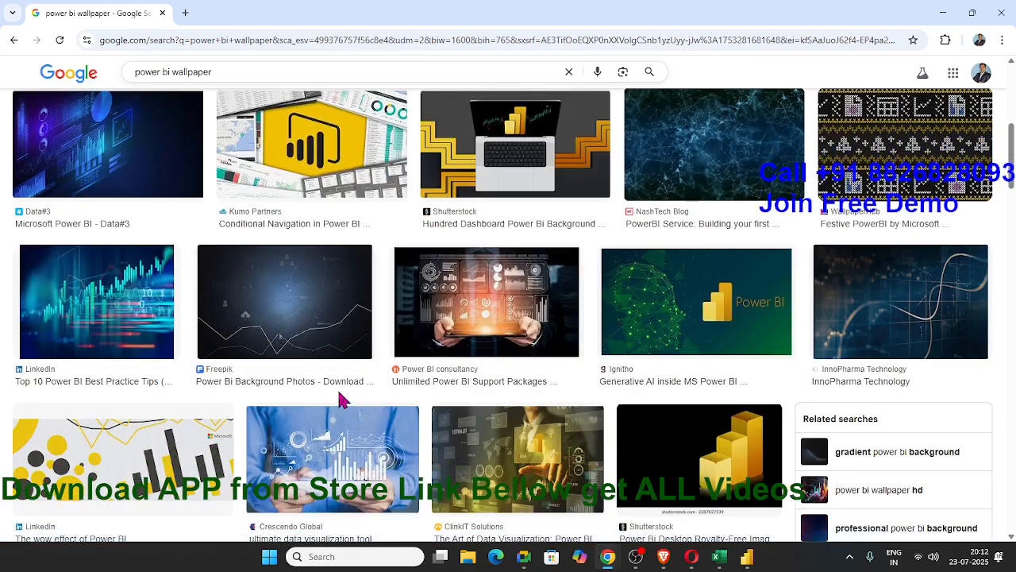
scroll(340, 401, down, 2)
scroll(340, 398, up, 3)
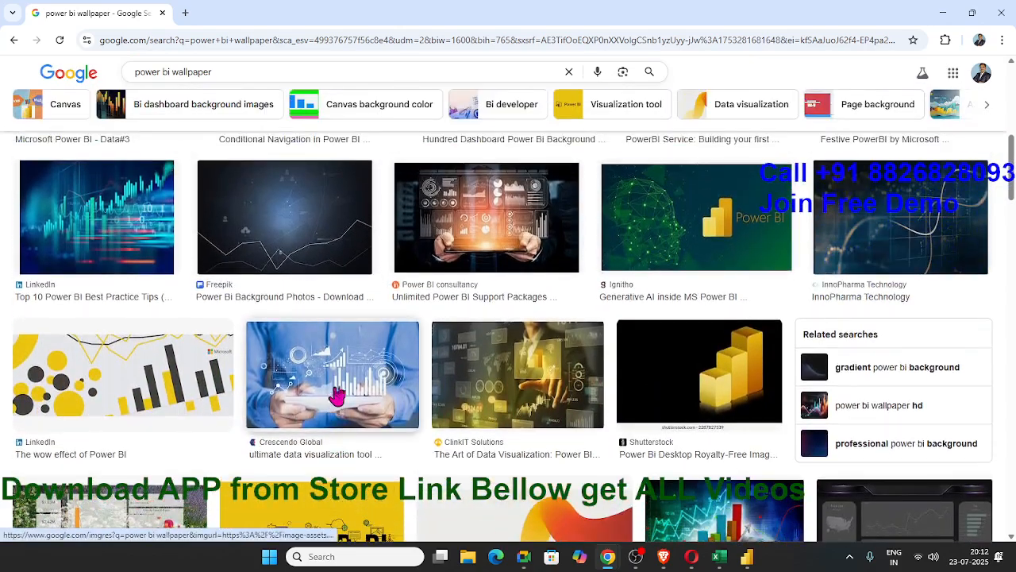
scroll(176, 274, down, 2)
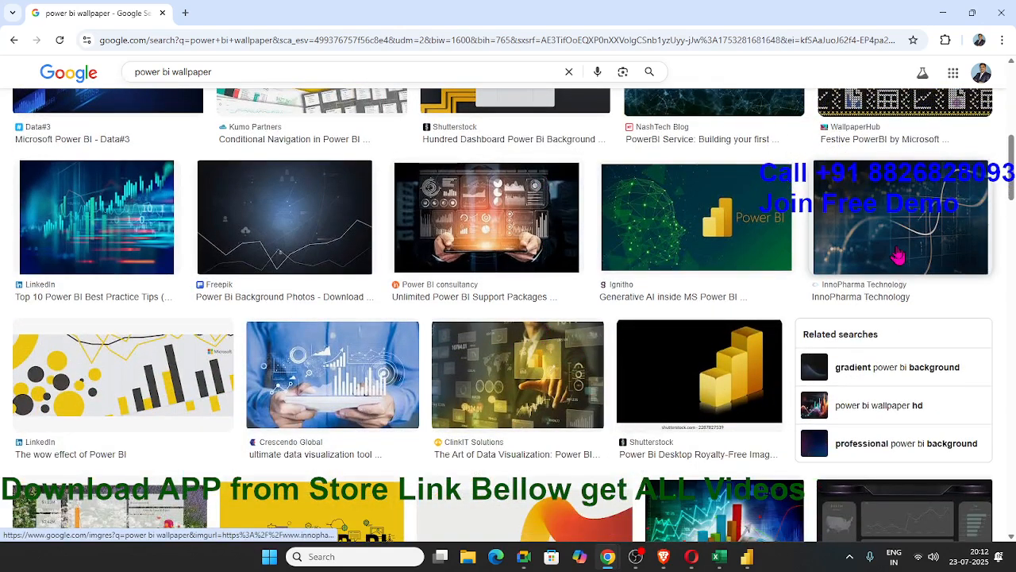
scroll(830, 295, down, 2)
scroll(852, 291, up, 2)
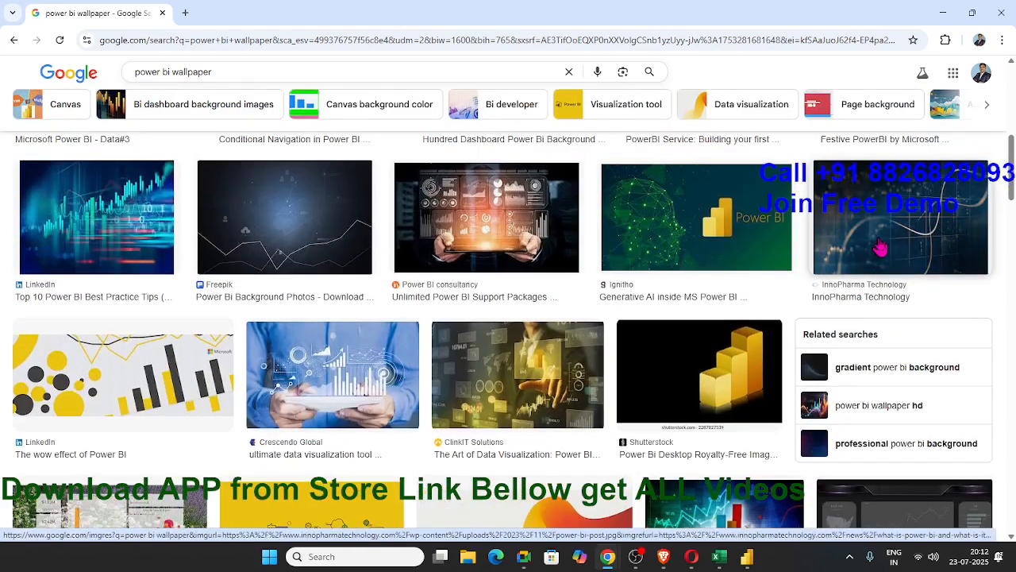
Save the dark blue InnoPharma Technology image to the Downloads folder as the JPEG file power-bi-post
click(880, 248)
right_click(870, 270)
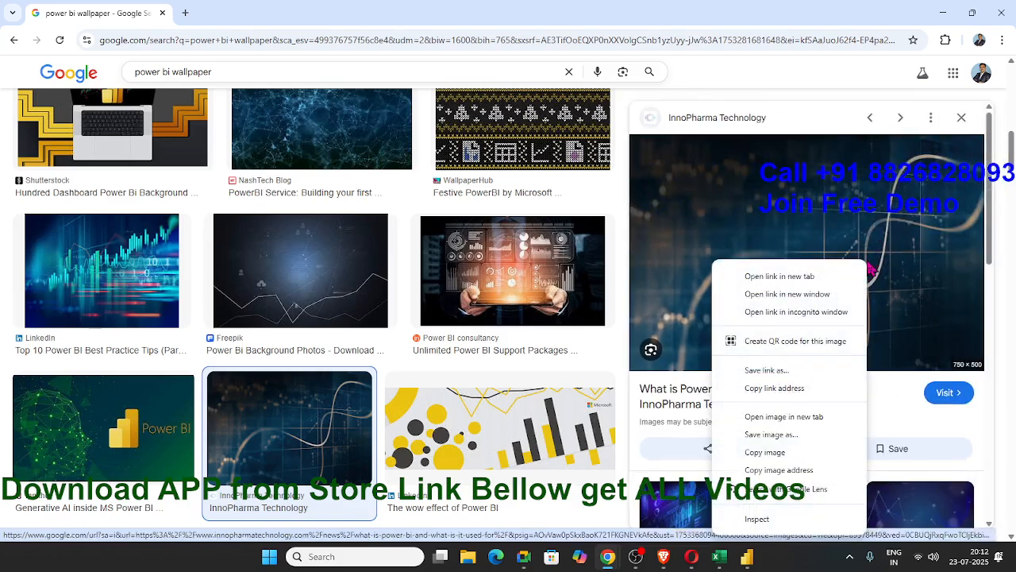
click(790, 435)
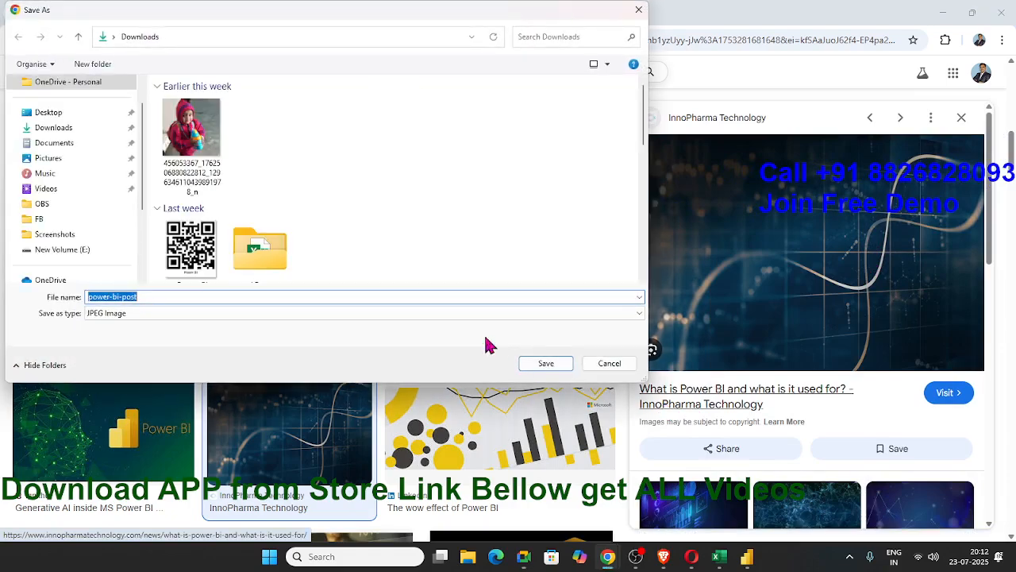
click(547, 369)
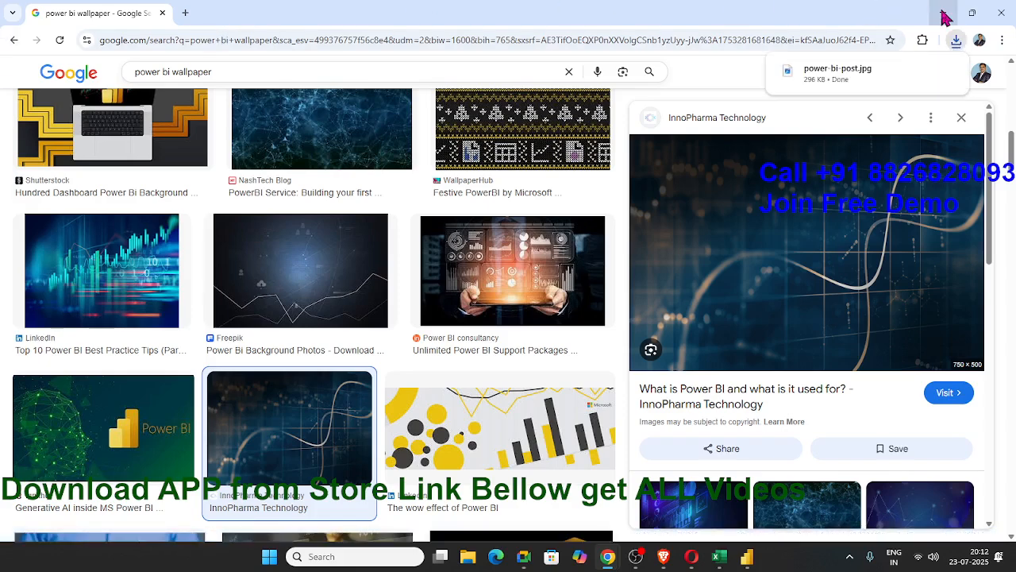
Return to Power BI Desktop and load power-bi-post from Downloads as the page's wallpaper image
click(944, 16)
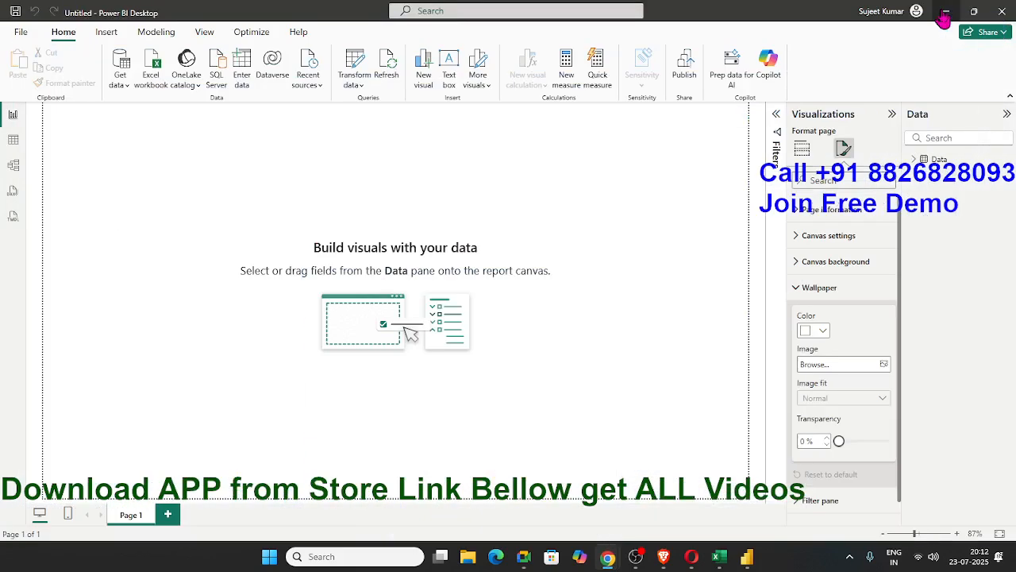
click(883, 366)
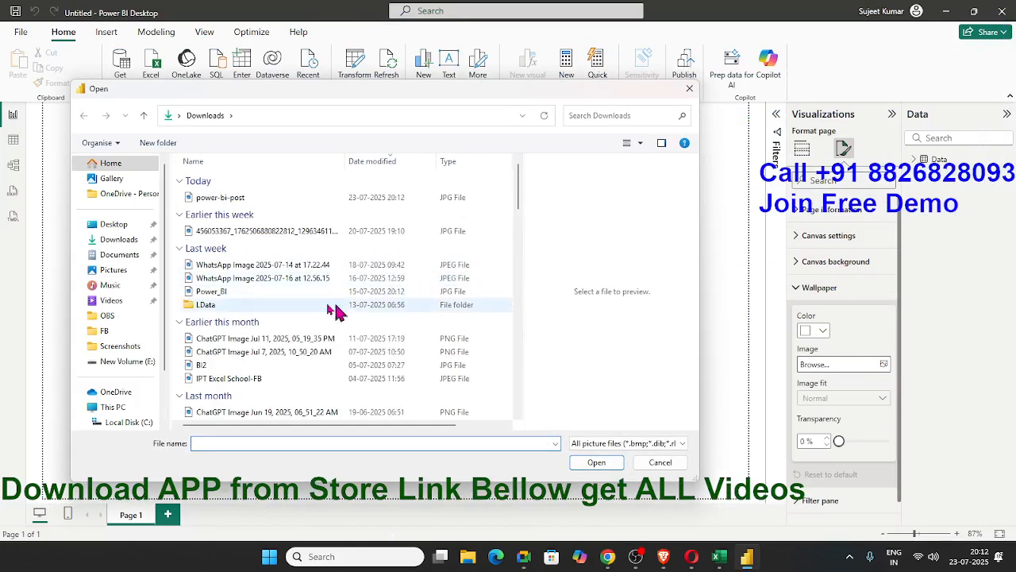
click(226, 198)
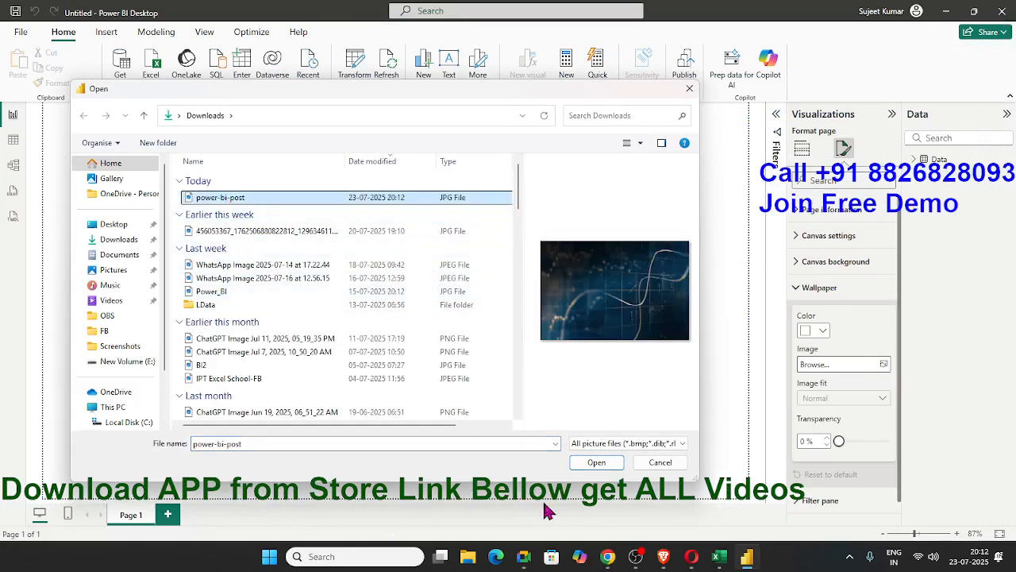
click(595, 467)
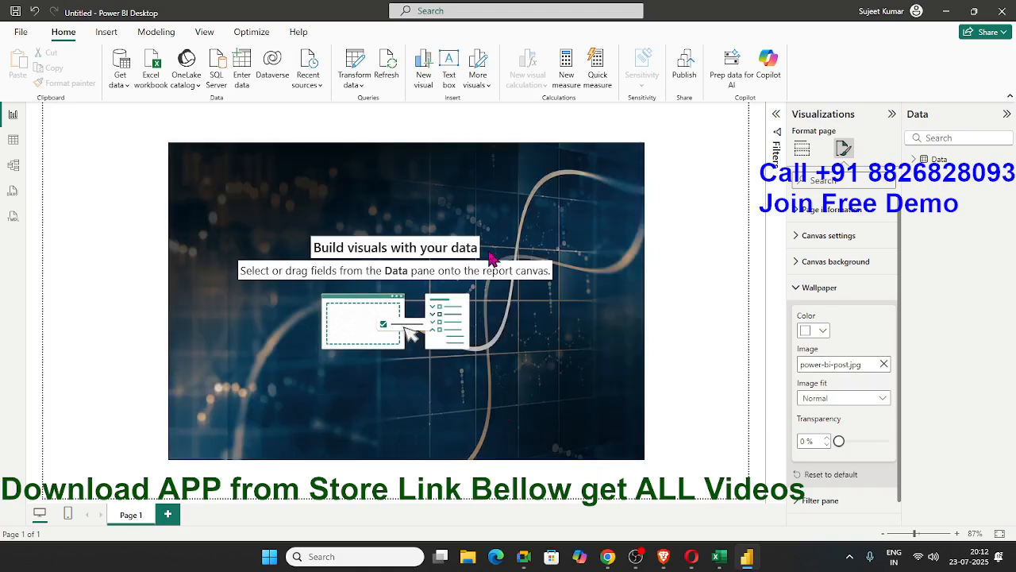
Set the wallpaper's image fit to Fit and leave the page formatting options
click(830, 397)
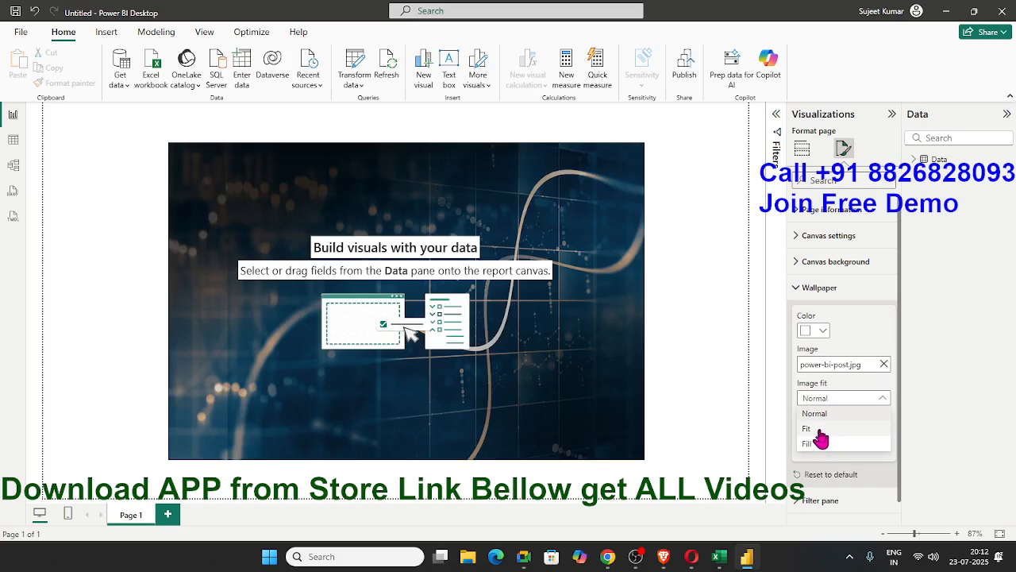
click(821, 428)
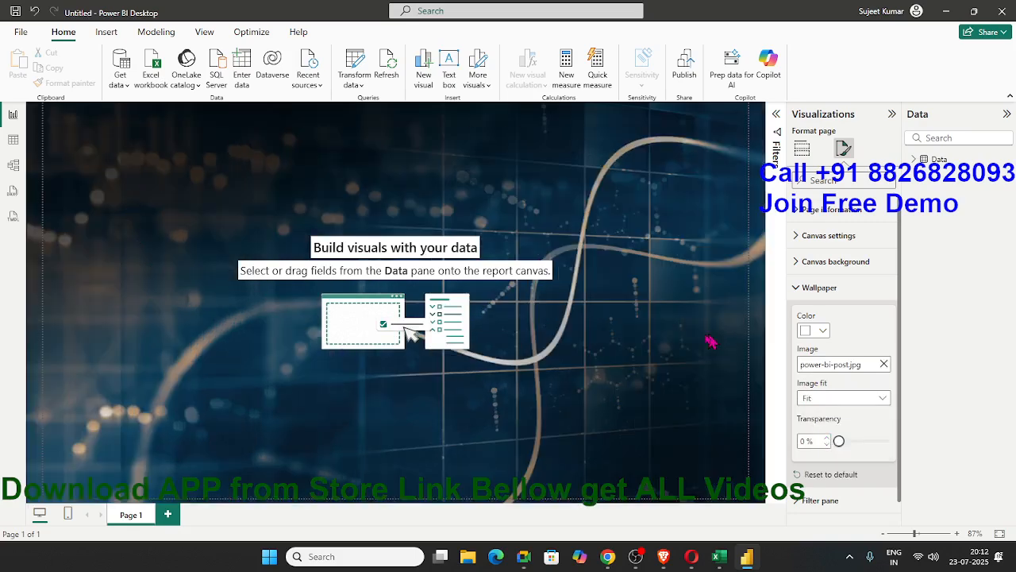
click(610, 361)
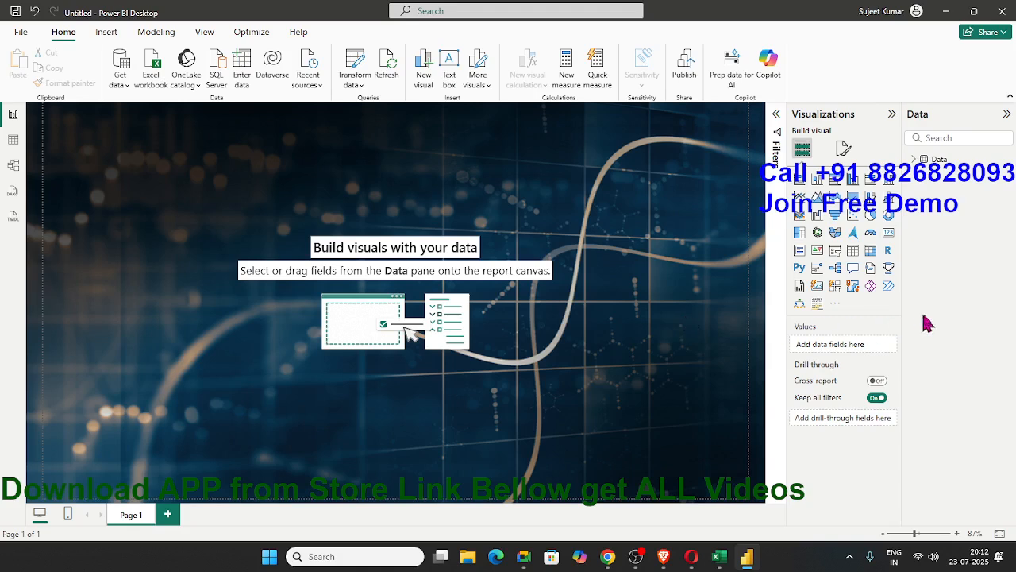
Expand the Data table's field list and insert a text box on the report page
click(915, 162)
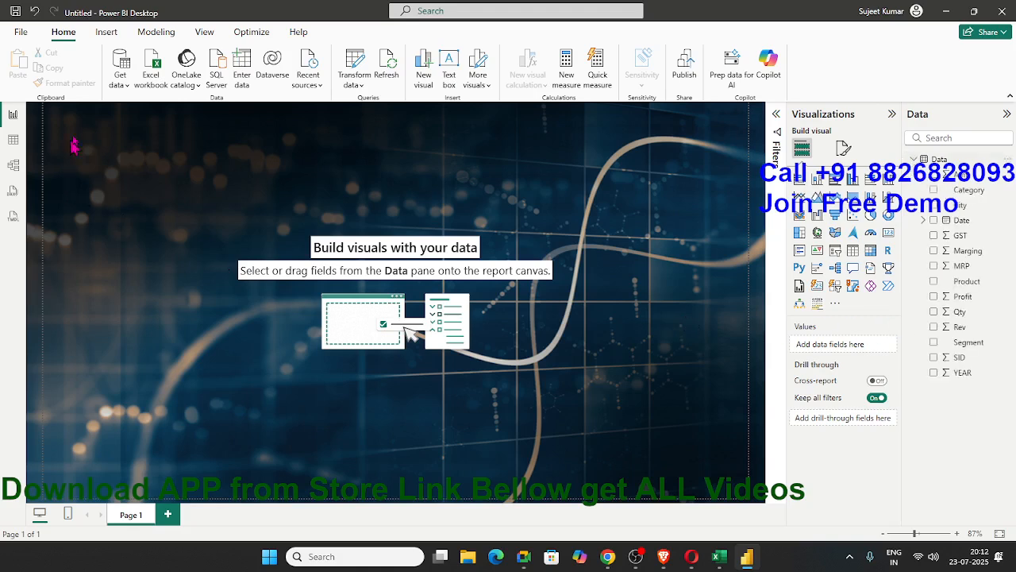
drag(70, 139, 456, 171)
click(450, 68)
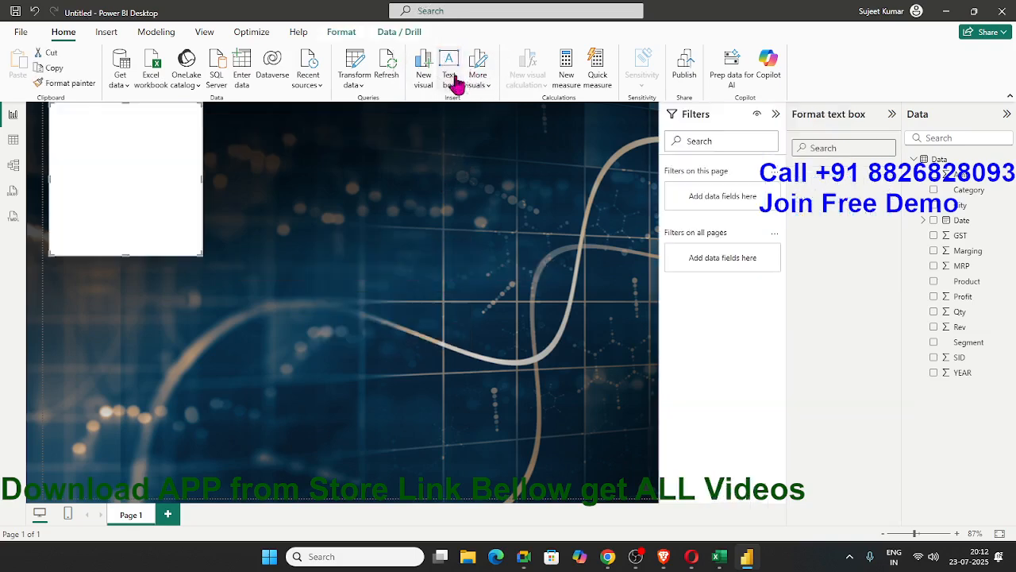
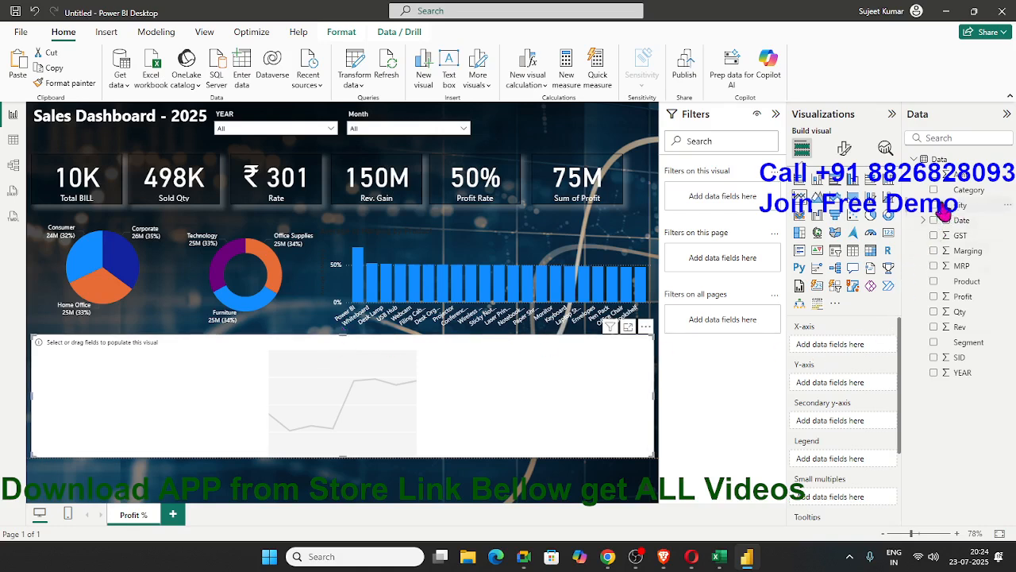
Fill the empty line chart with Day from the date hierarchy on the X-axis and the average of Marging on the Y-axis
click(926, 223)
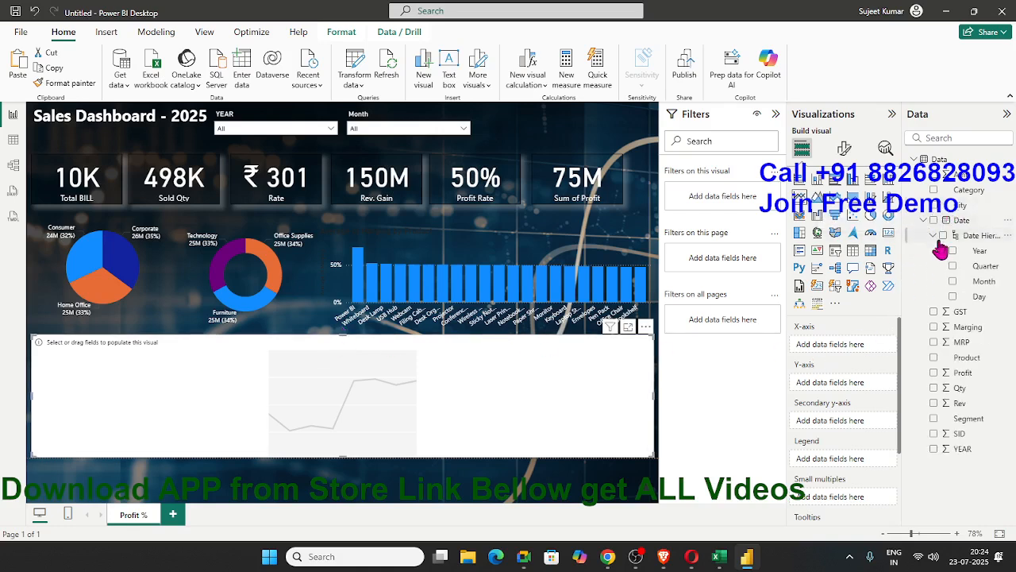
drag(980, 304, 448, 423)
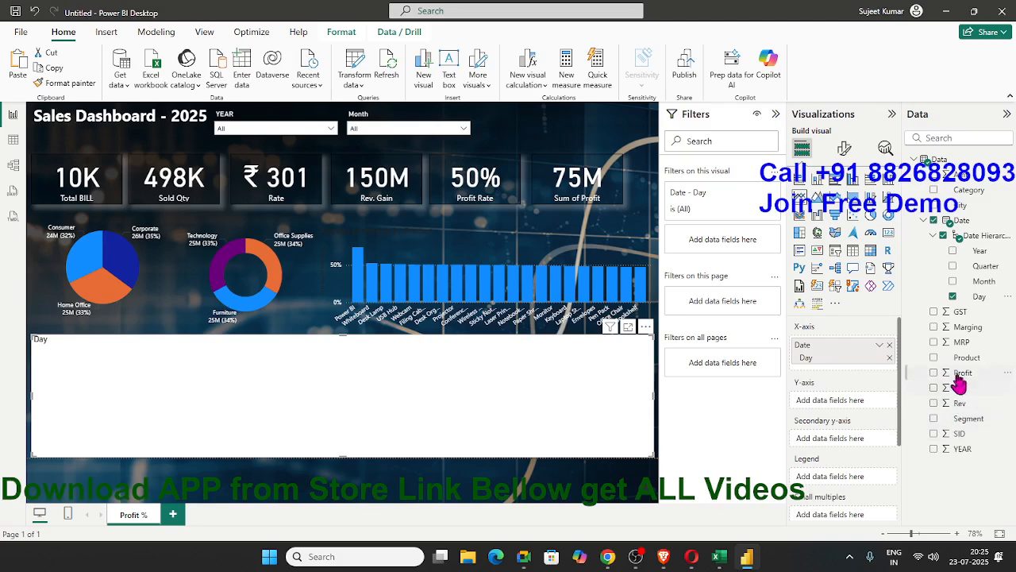
drag(961, 328, 609, 426)
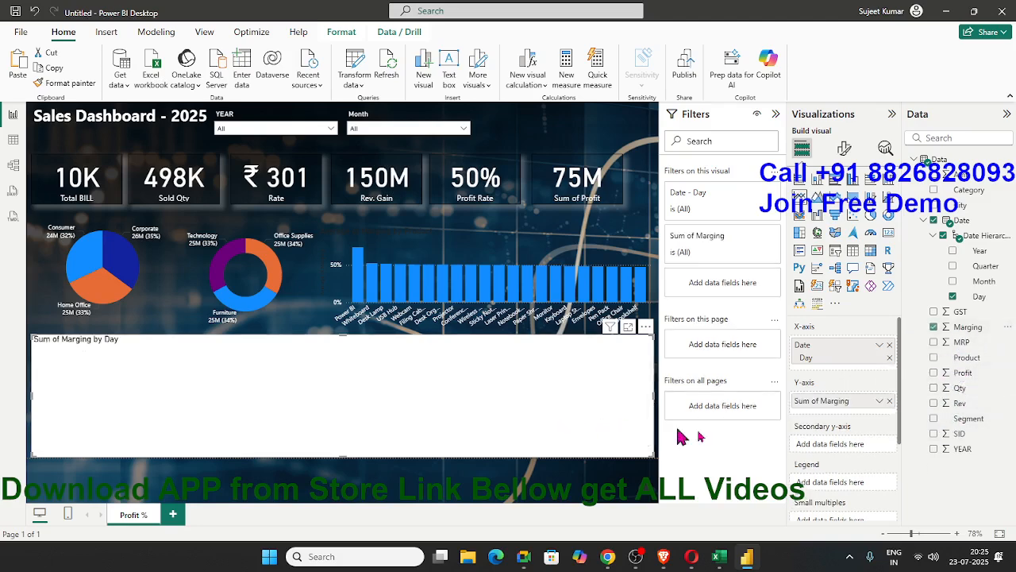
click(881, 401)
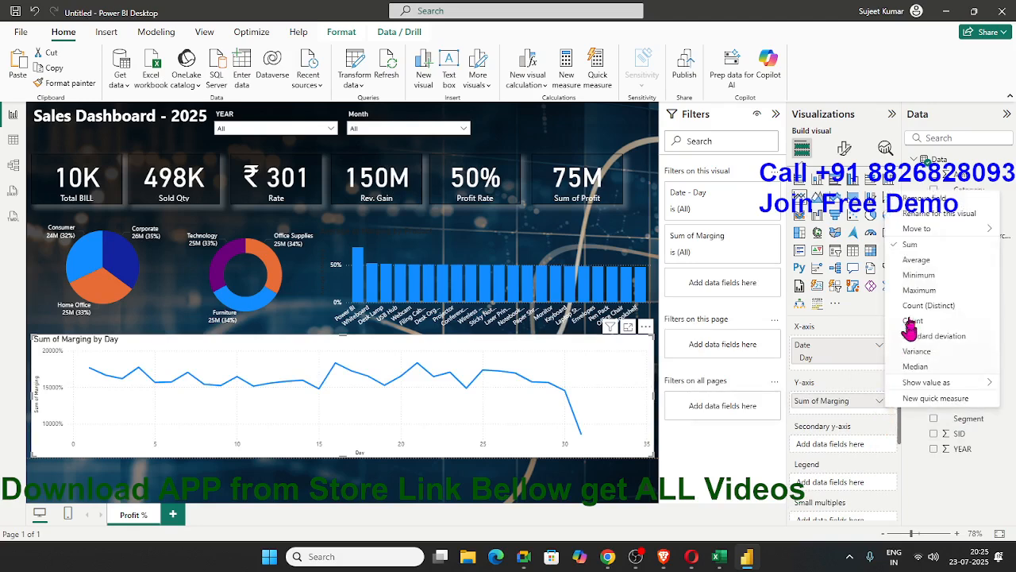
click(921, 262)
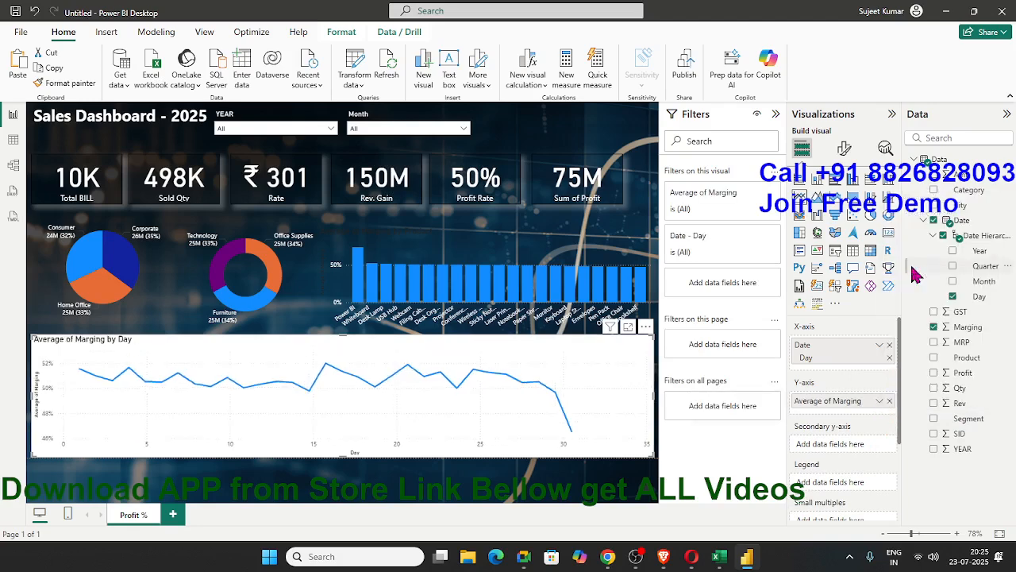
click(844, 147)
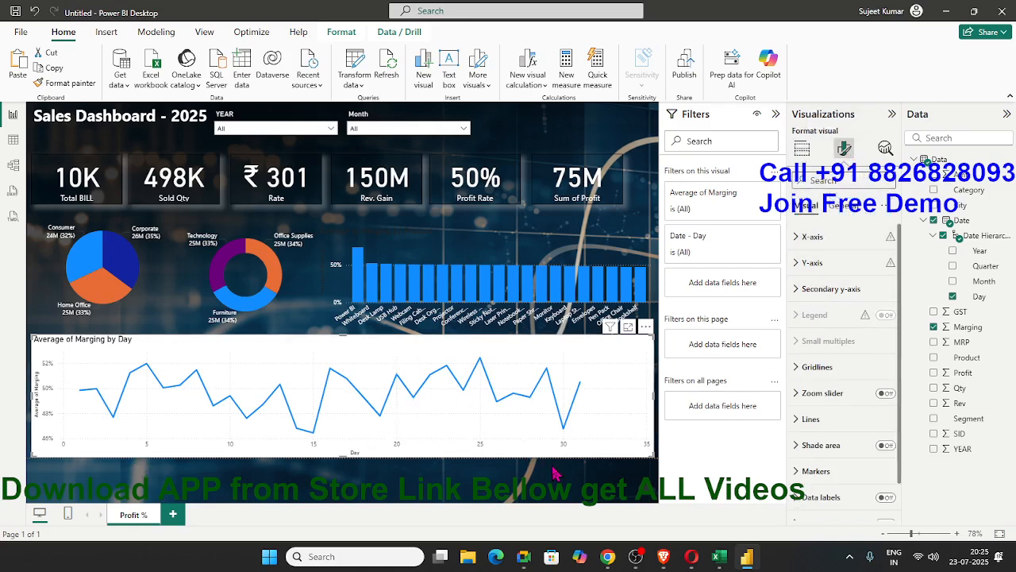
click(317, 491)
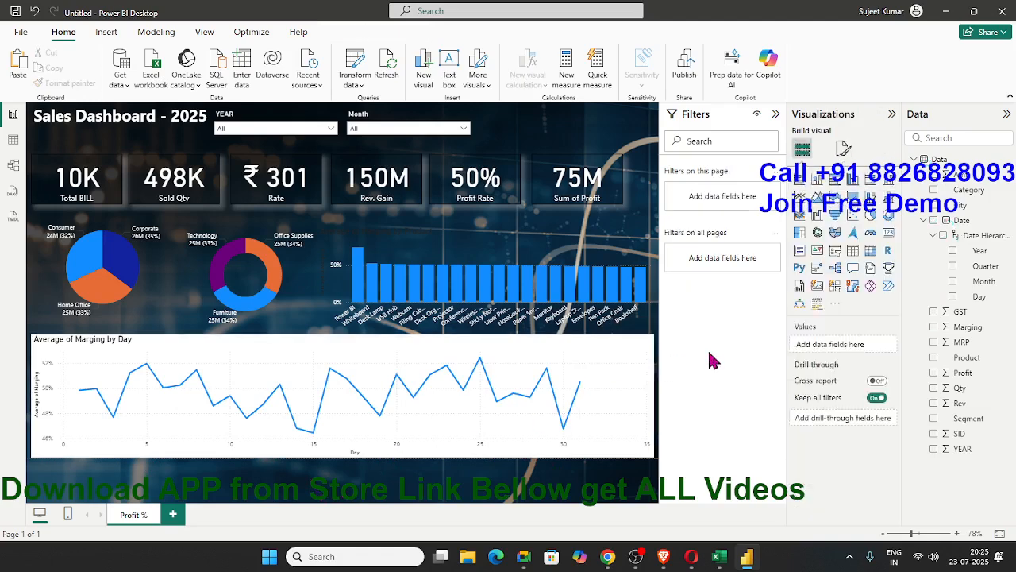
Filter the dashboard to the year 2024 and the month January with the slicers
click(244, 133)
click(223, 143)
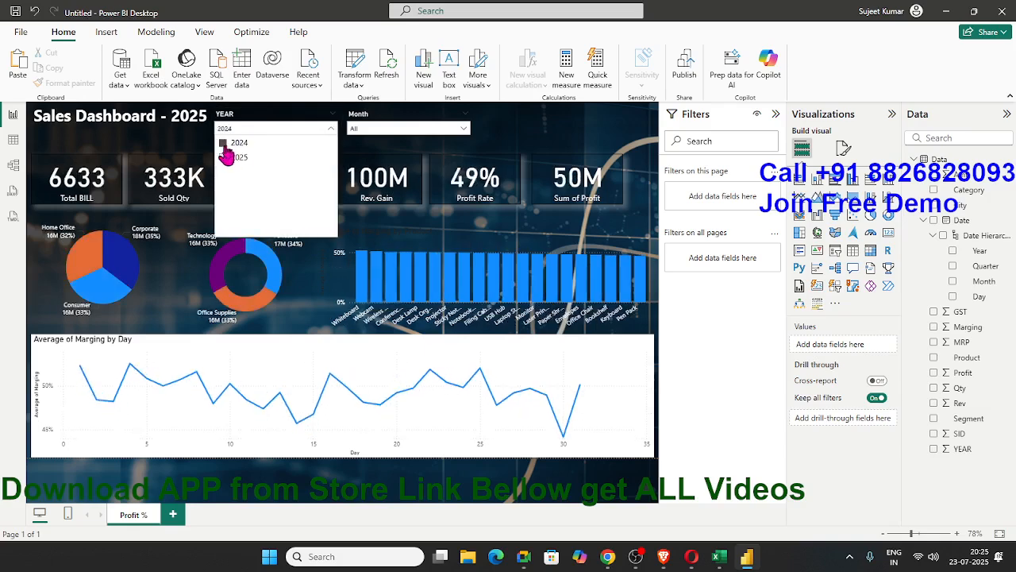
click(357, 129)
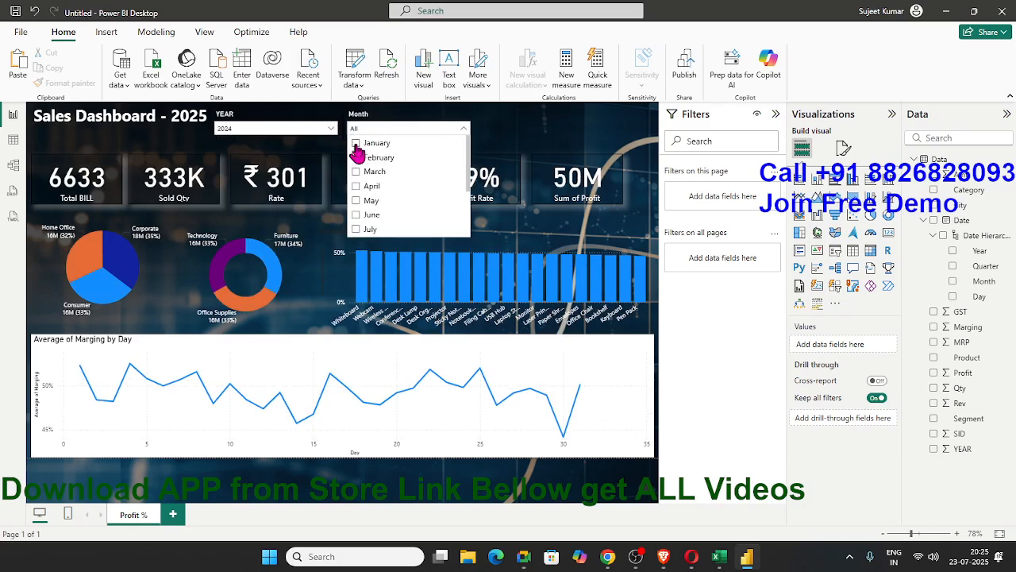
click(356, 145)
click(685, 343)
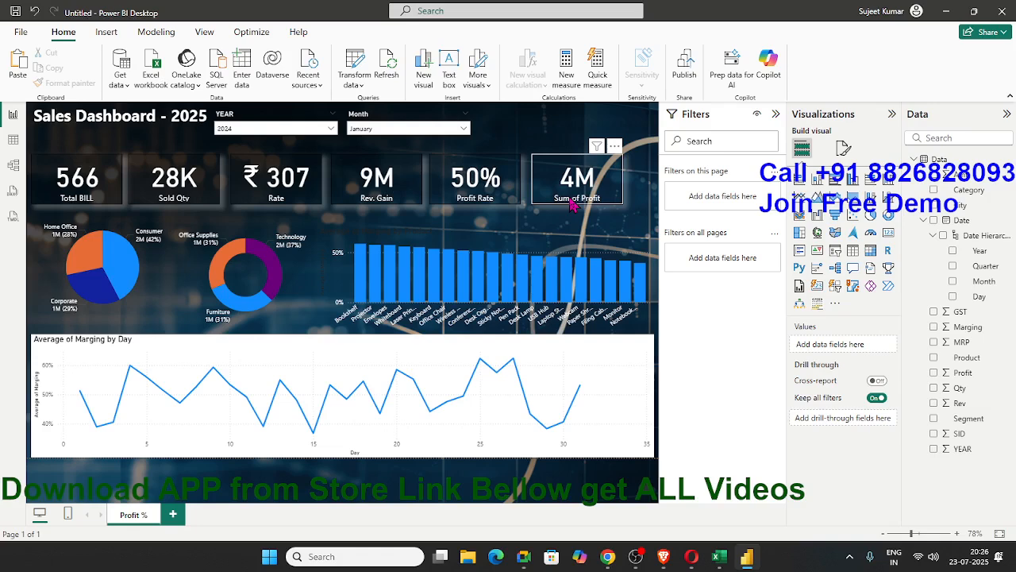
click(308, 204)
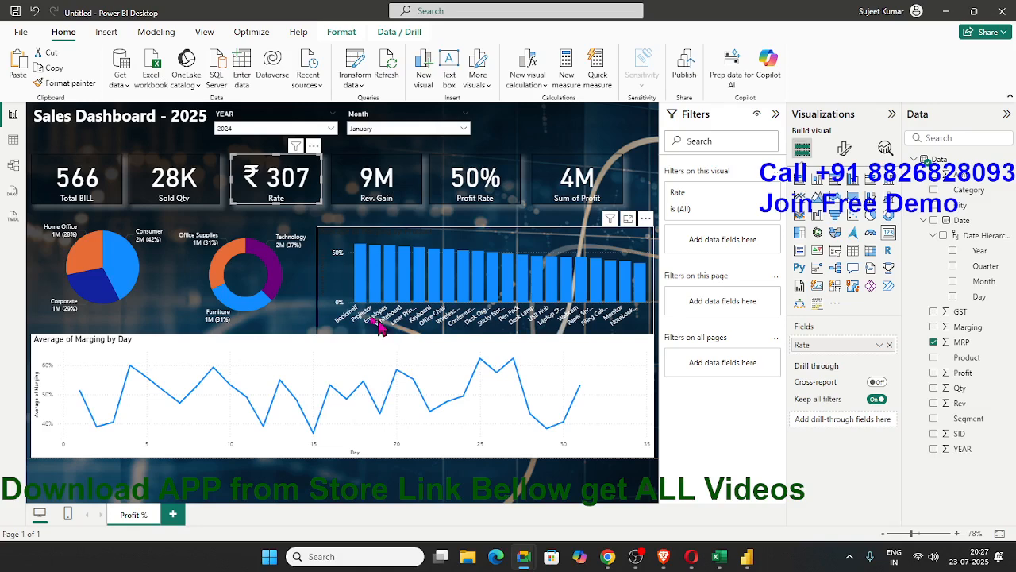
click(515, 190)
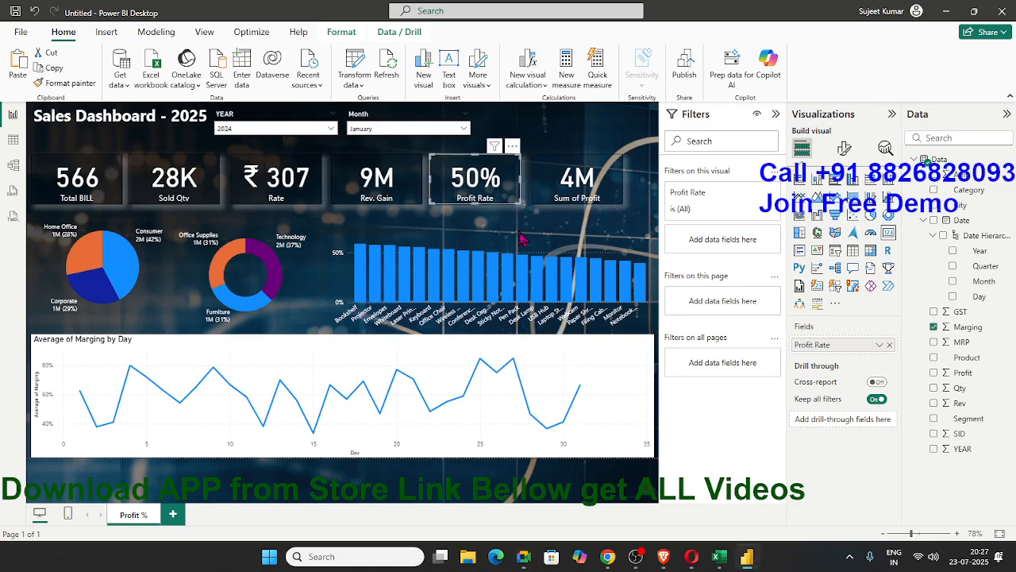
click(564, 133)
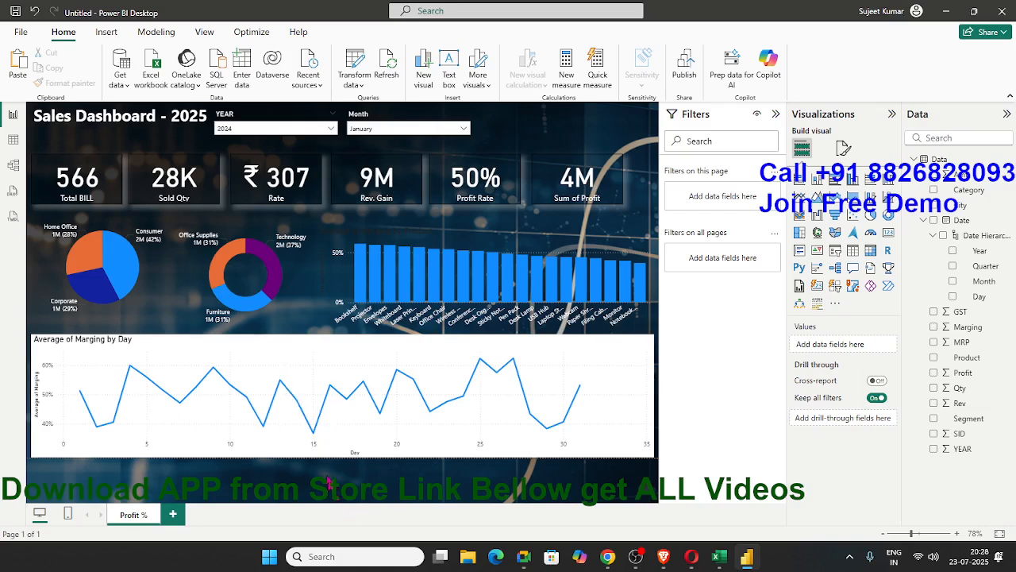
Add a new report page and show the MRP column in the data table
click(173, 515)
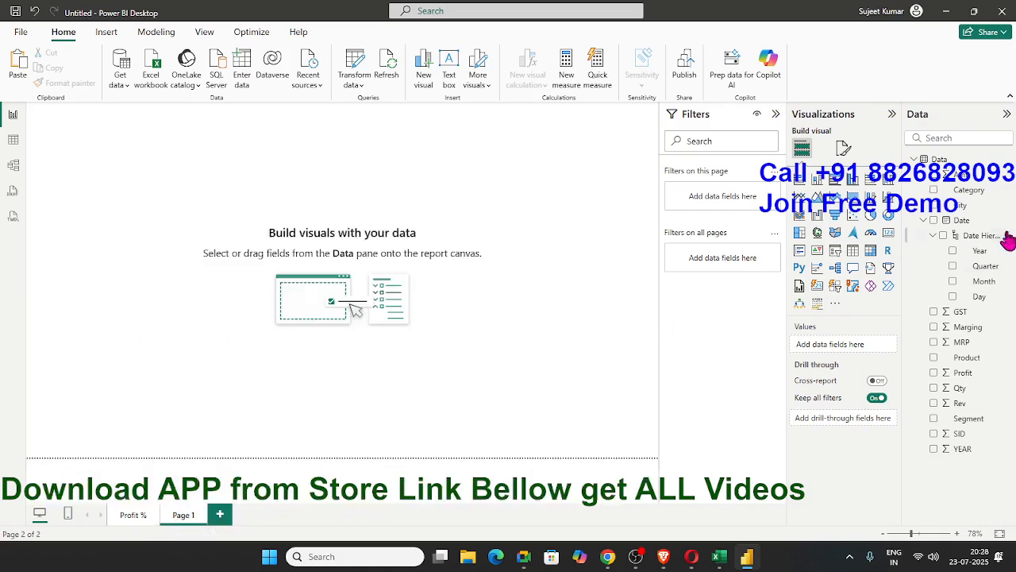
click(13, 141)
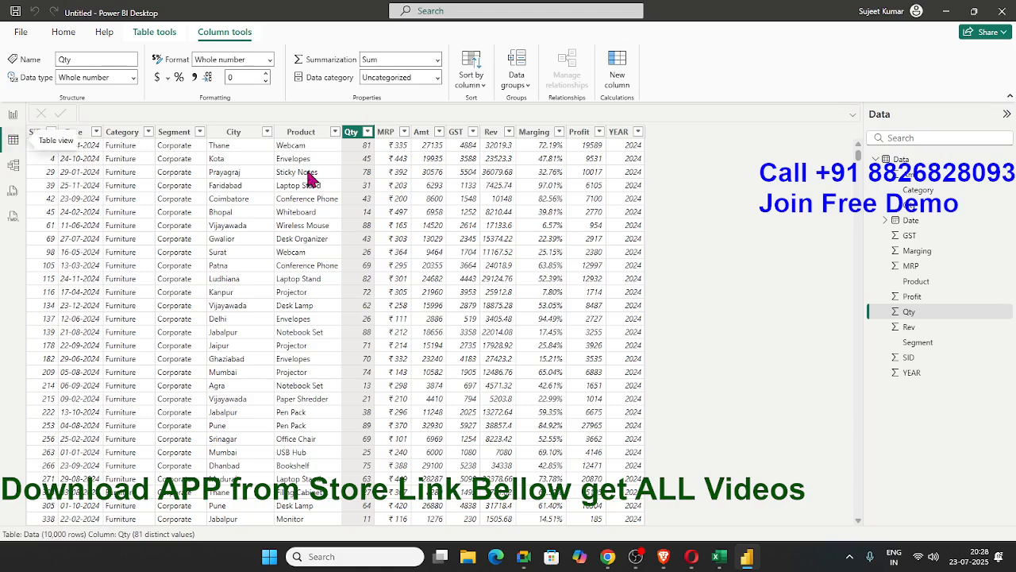
click(395, 147)
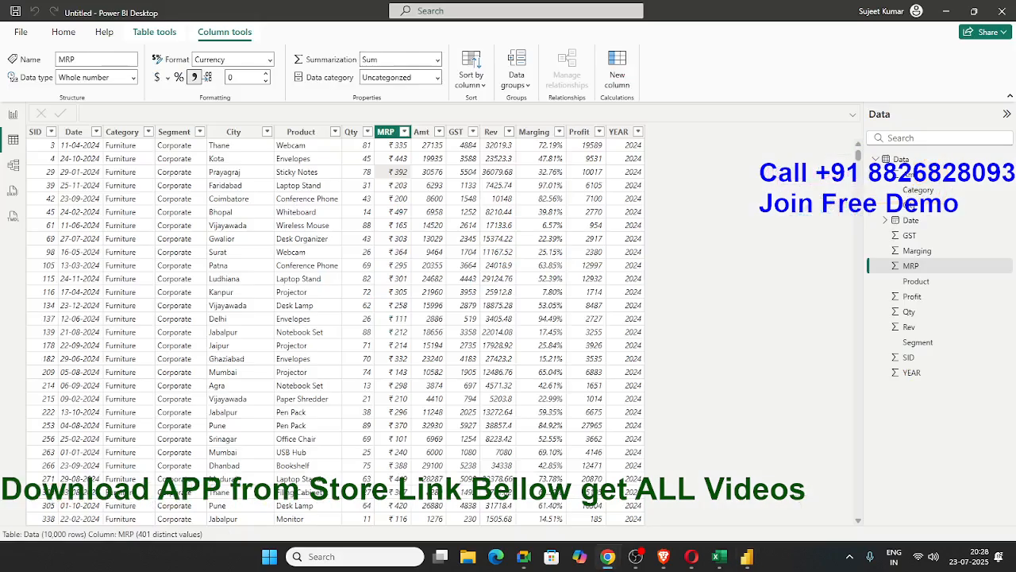
click(607, 556)
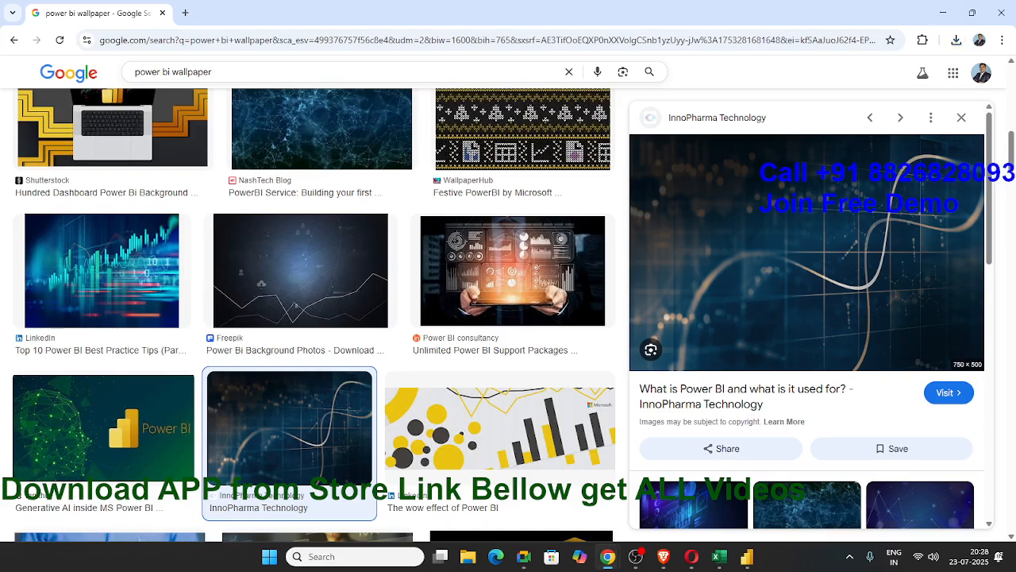
click(943, 13)
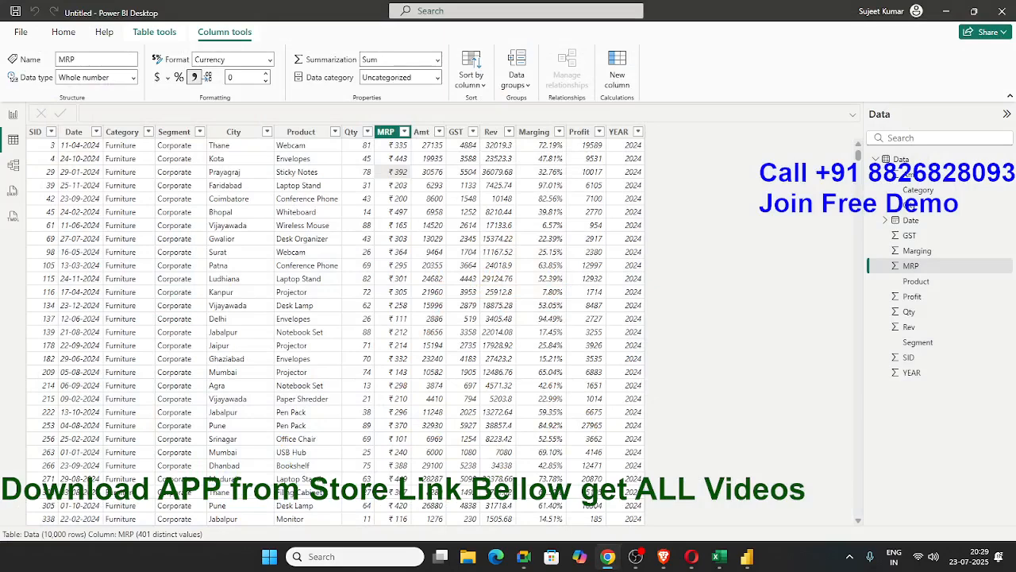
click(366, 162)
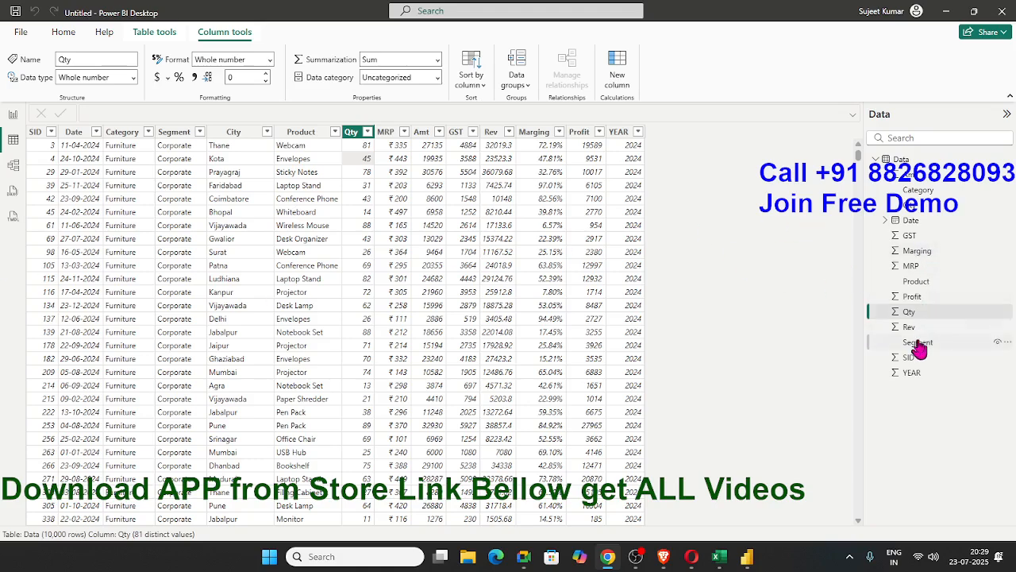
click(905, 316)
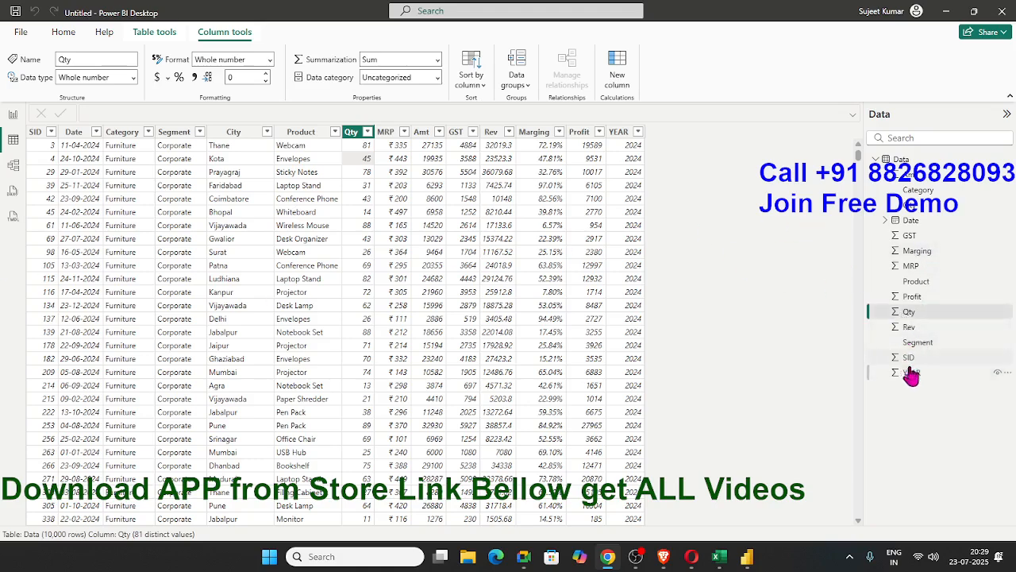
Start a new group on the MRP field with group type Bin and bin type Size of bins
click(911, 267)
right_click(914, 275)
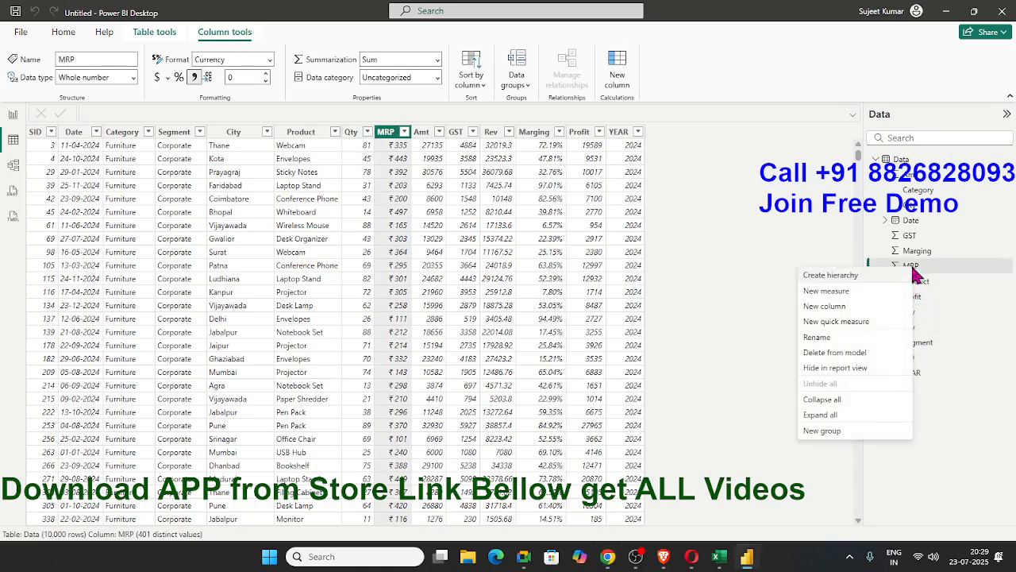
click(822, 431)
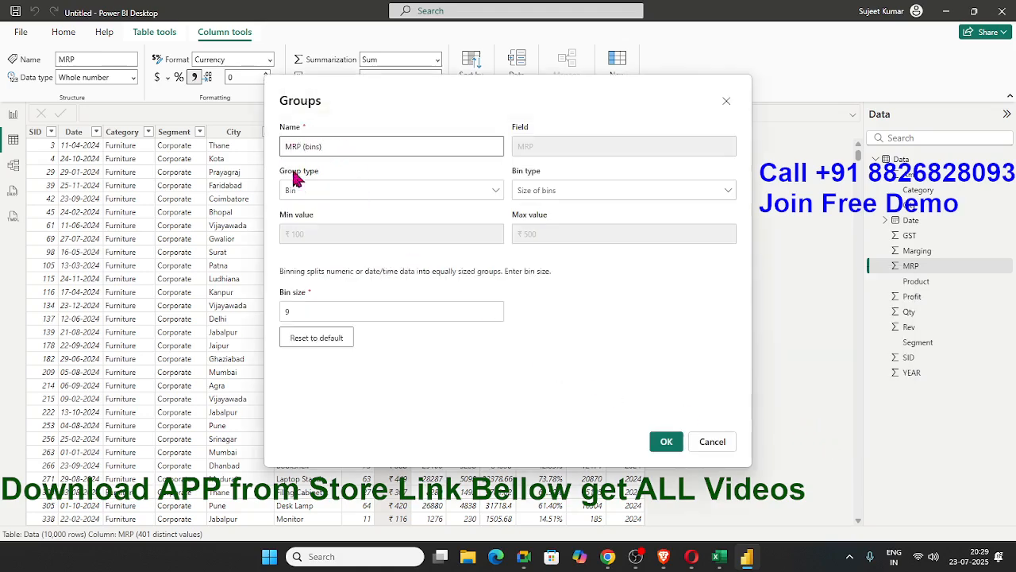
click(562, 194)
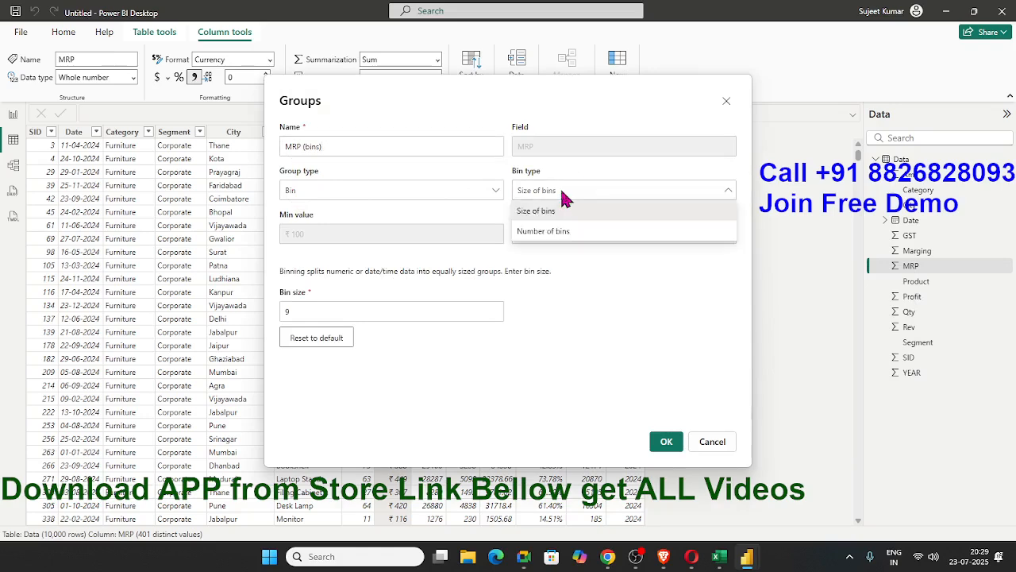
click(545, 210)
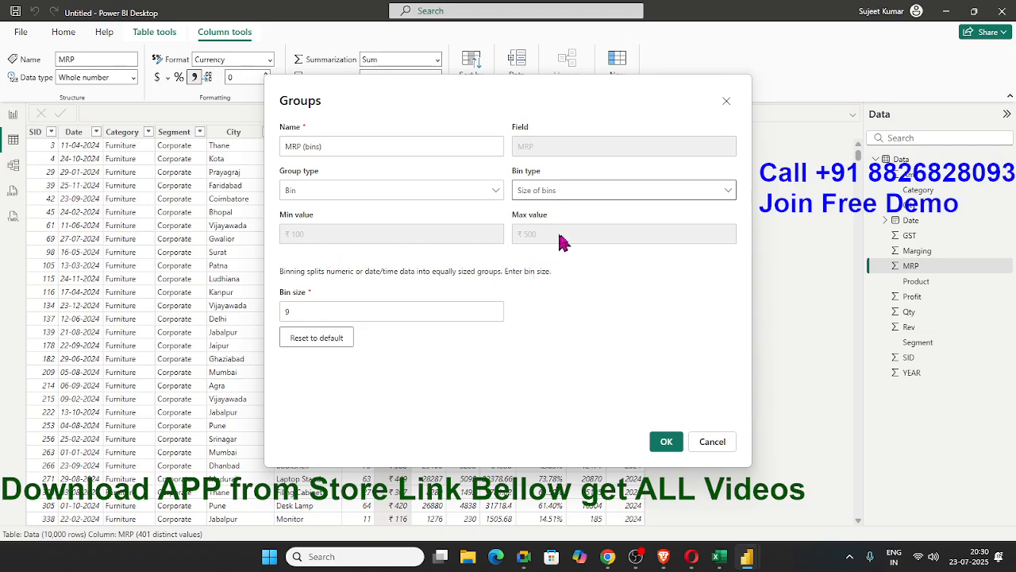
double_click(294, 312)
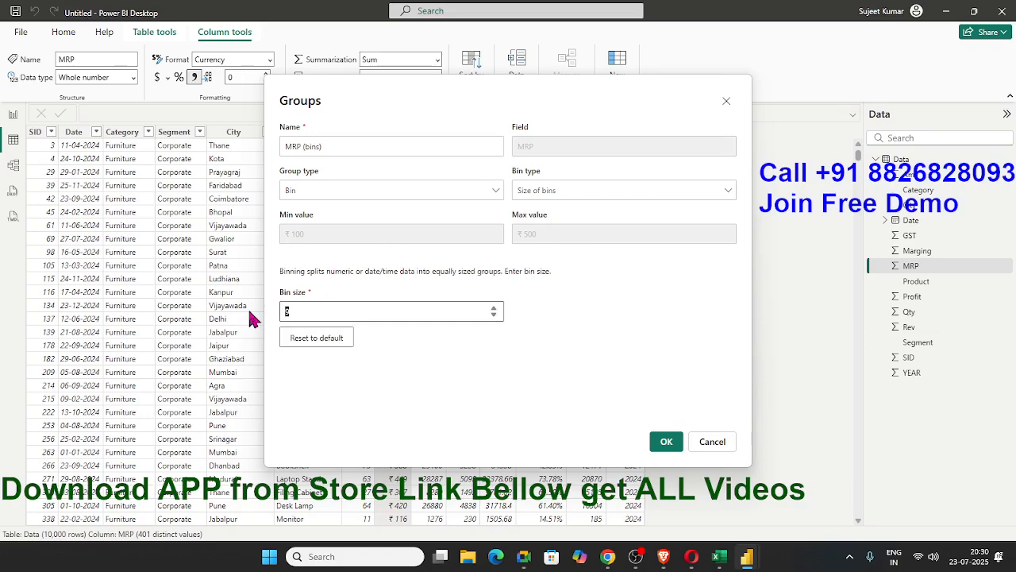
Try the Number of bins type for the MRP group
click(609, 192)
click(567, 230)
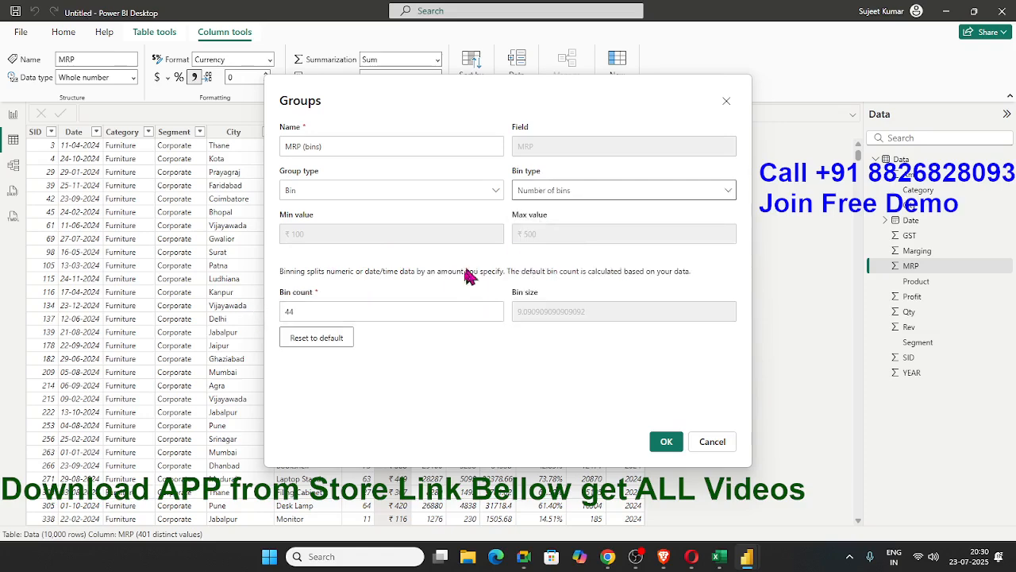
double_click(362, 312)
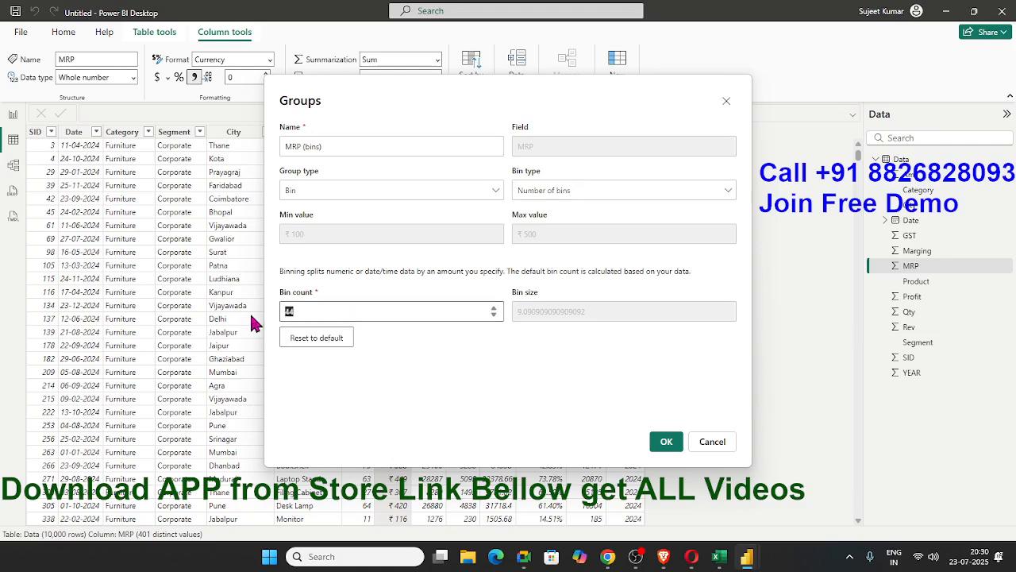
Set the bin type to Size of bins and create the MRP (bins) group with a bin size of 9
click(597, 191)
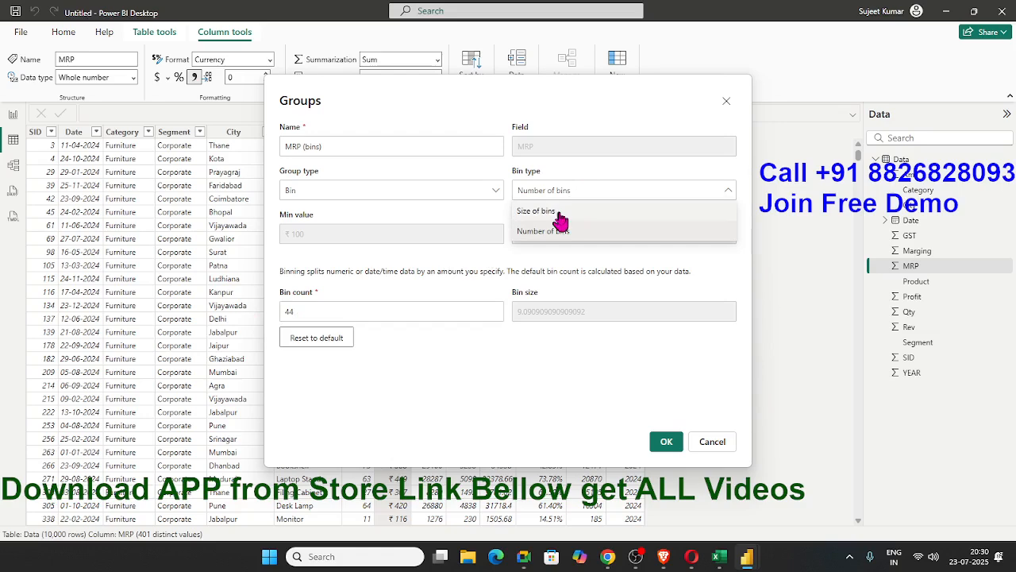
click(560, 210)
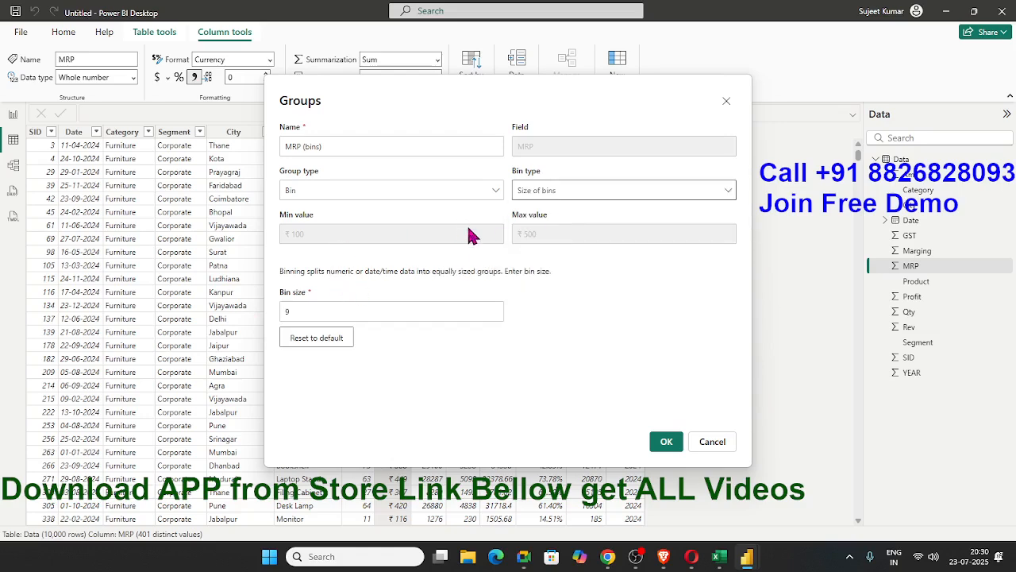
click(669, 441)
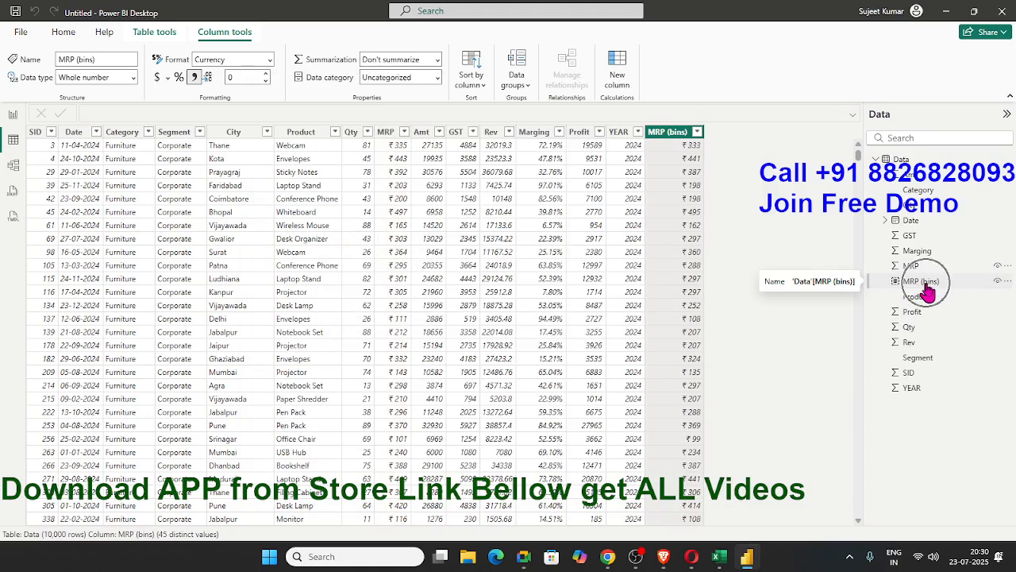
Return to Page 1 in the report view and add a clustered column chart with MRP (bins) on the X-axis
click(15, 114)
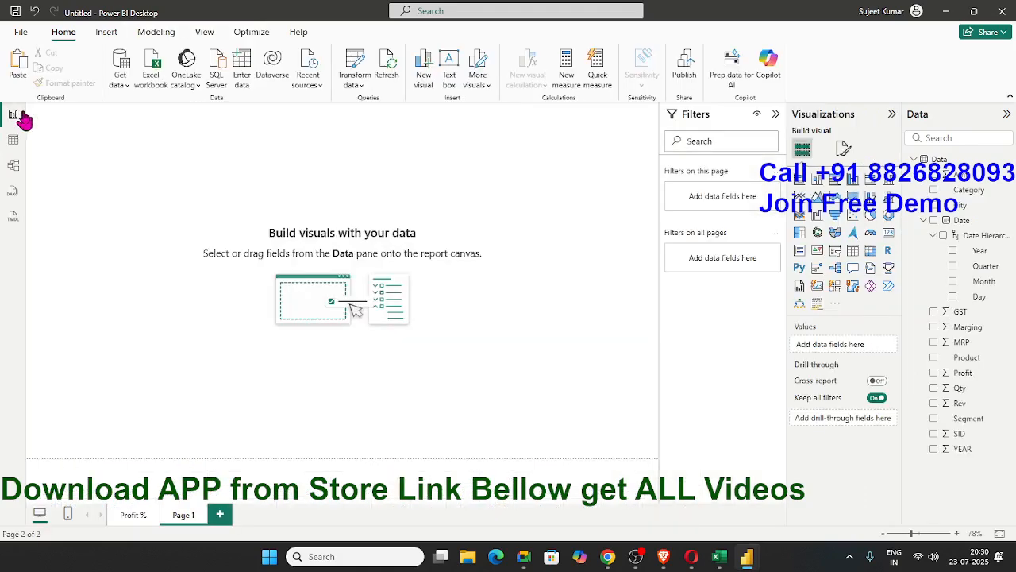
click(143, 520)
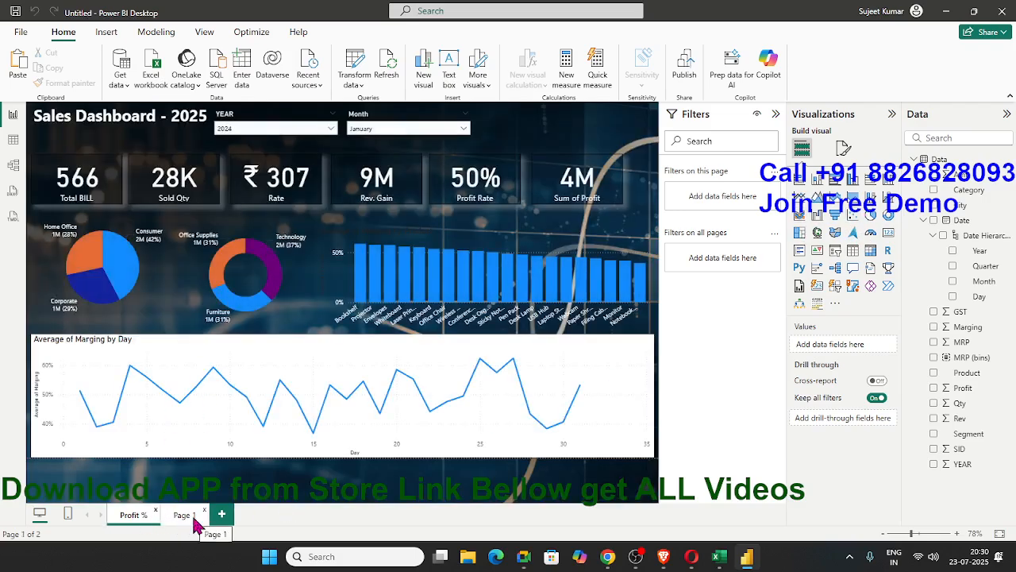
click(196, 524)
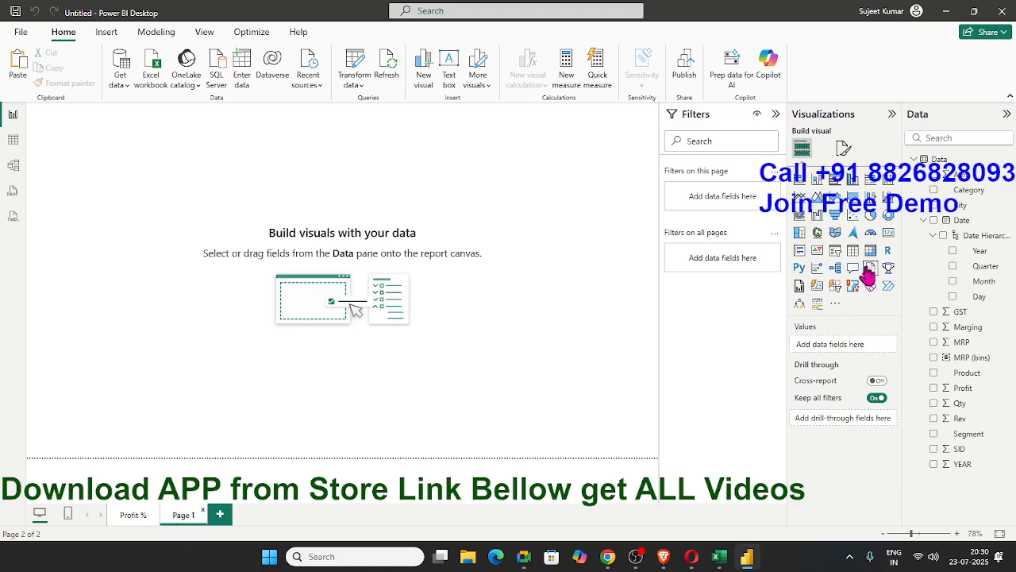
click(853, 179)
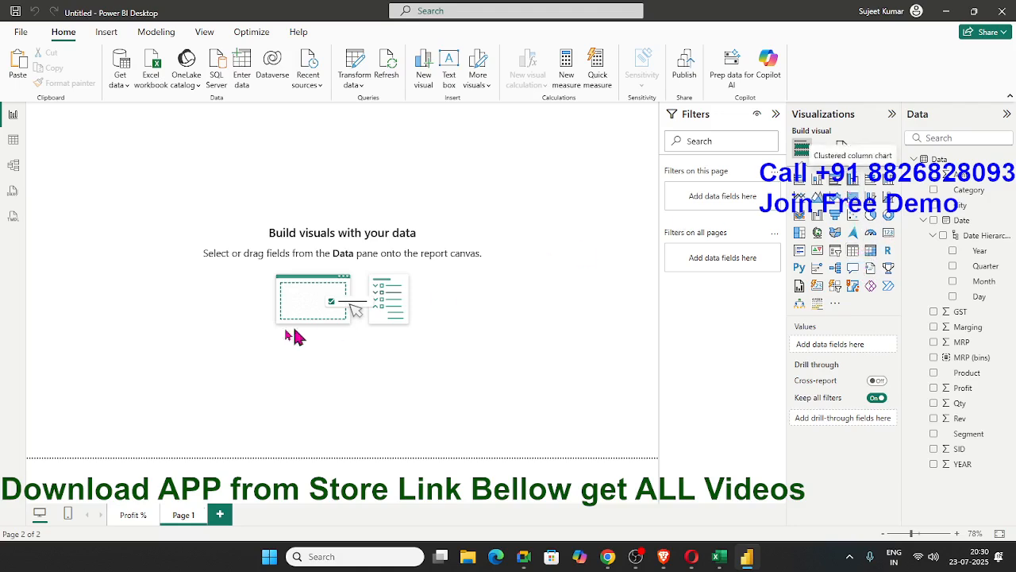
drag(103, 203, 151, 252)
drag(970, 357, 172, 279)
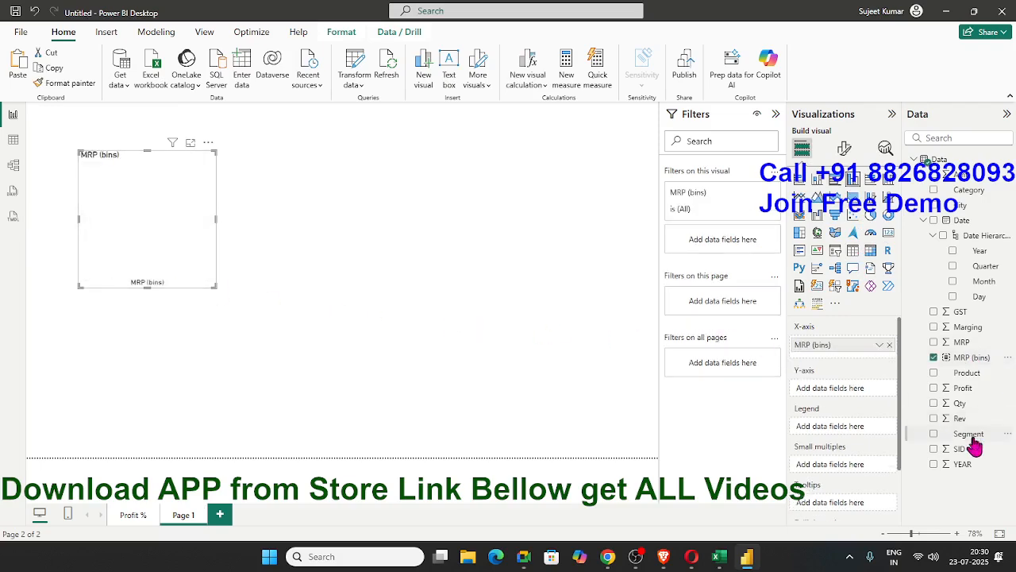
Plot Marging on the Y-axis of the MRP (bins) column chart and enlarge the chart across the page's upper half
drag(968, 327, 167, 251)
drag(215, 285, 604, 305)
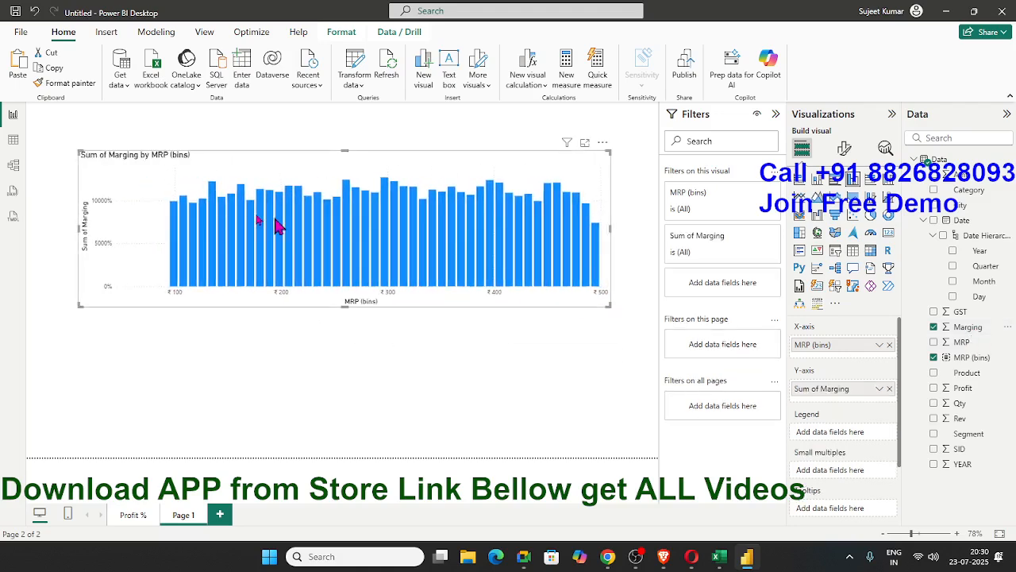
drag(79, 151, 41, 127)
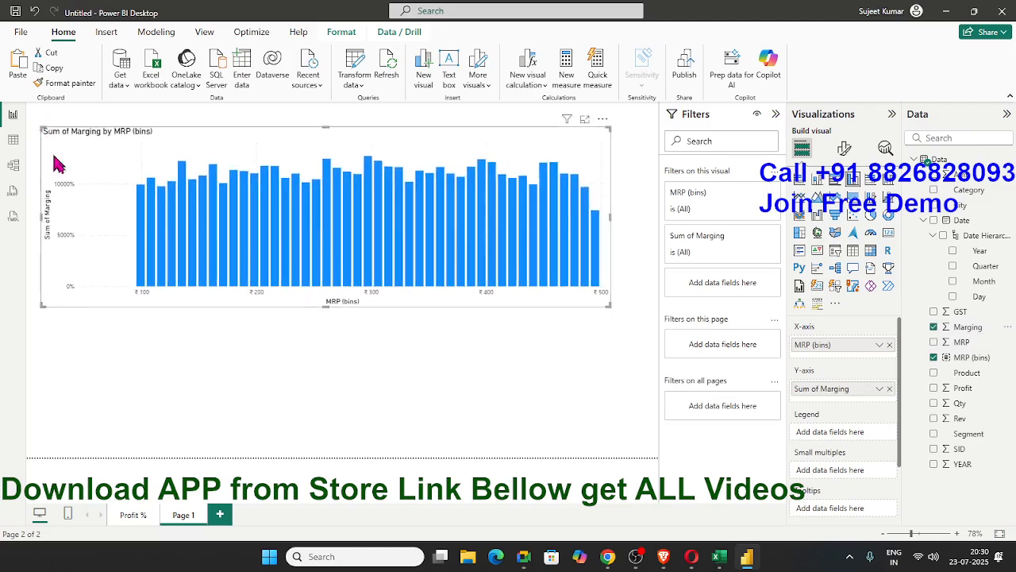
drag(326, 306, 327, 298)
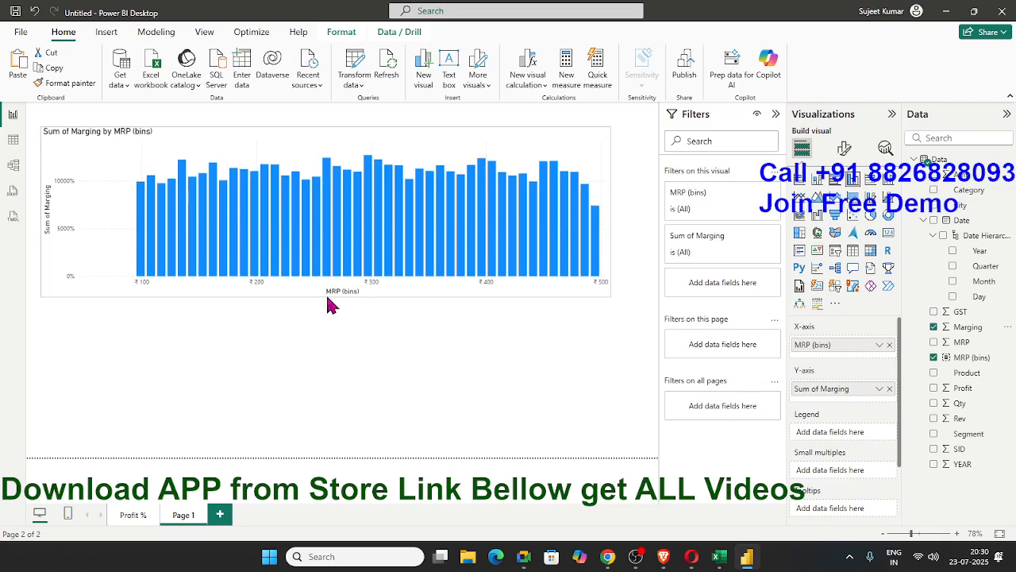
Change the aggregation of Marging on the chart's Y-axis to Average
click(879, 390)
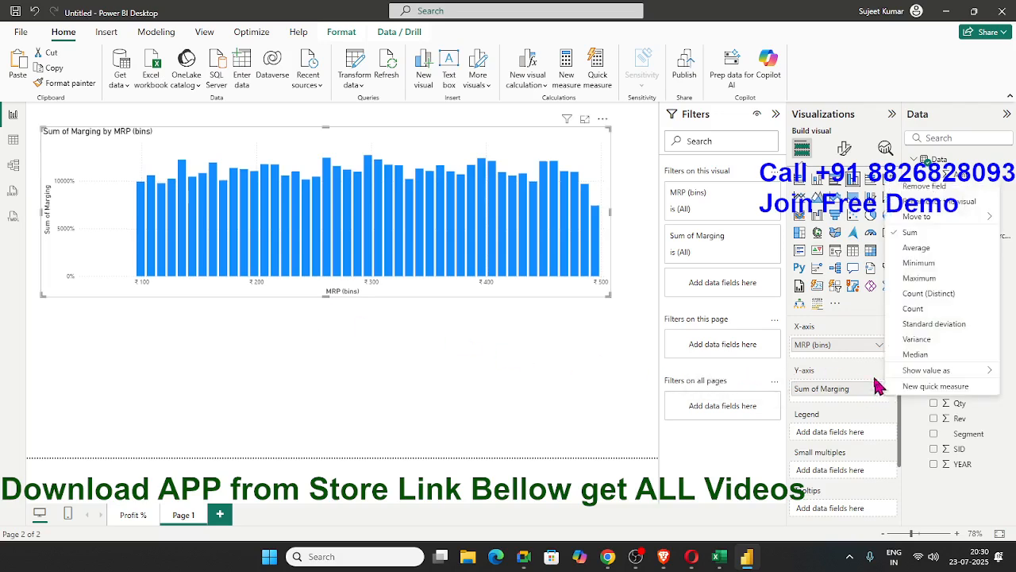
click(924, 253)
click(332, 373)
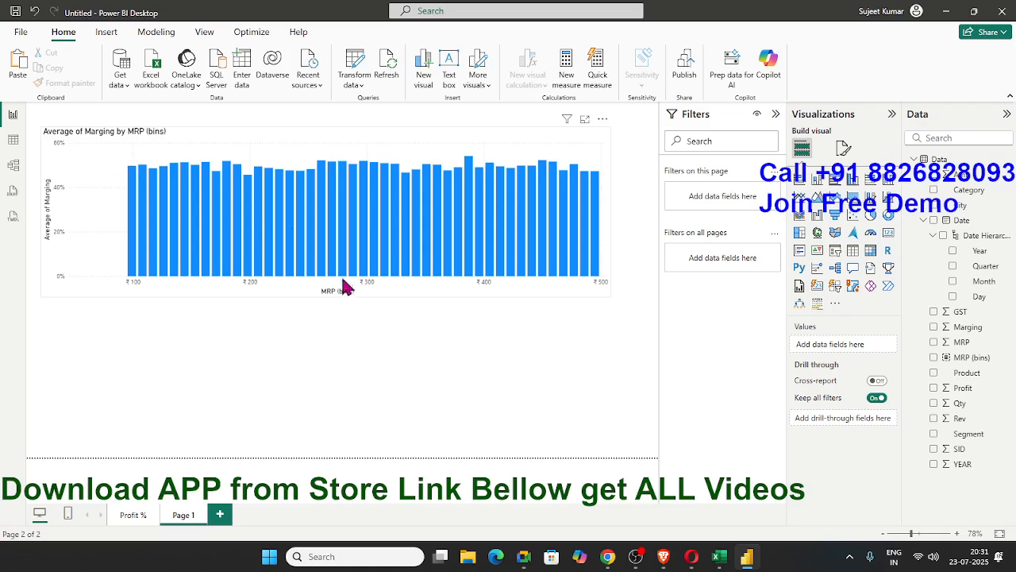
Shrink the Marging by MRP (bins) chart to about two-thirds of the page width and reduce its height slightly
mouse_move(141, 203)
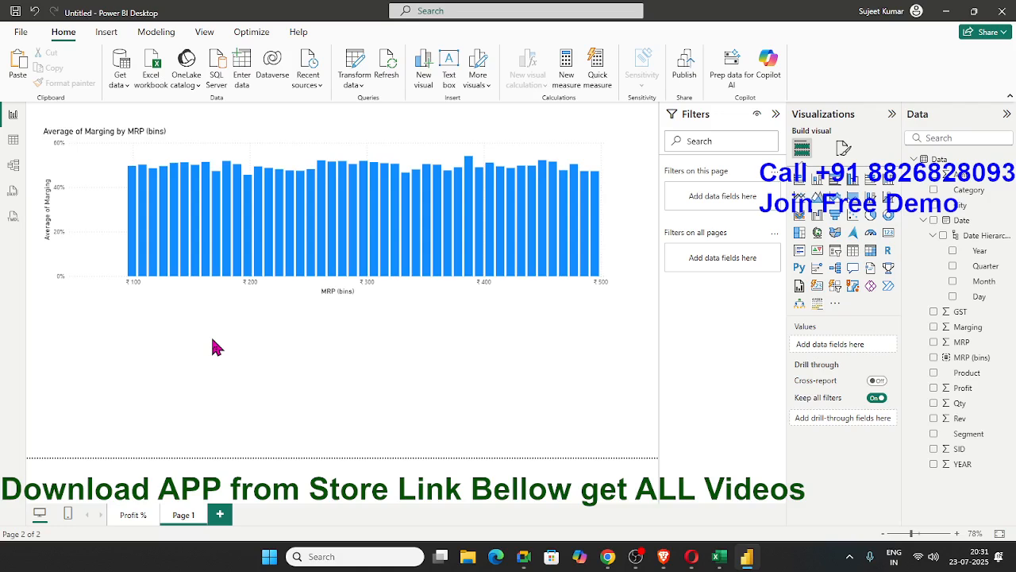
click(603, 296)
click(606, 302)
click(605, 300)
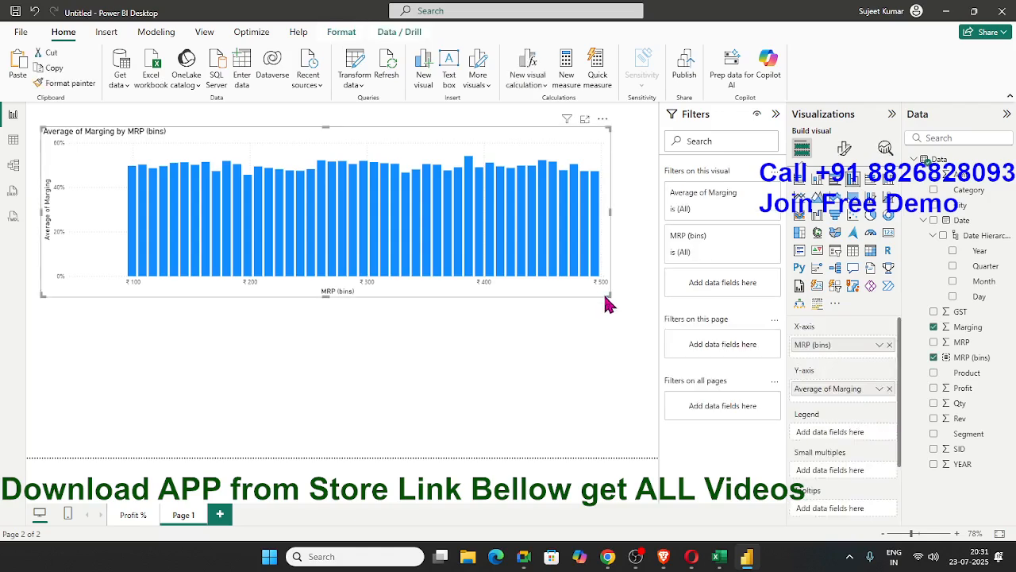
drag(606, 302, 446, 271)
mouse_move(437, 270)
mouse_down()
mouse_move(363, 261)
mouse_move(441, 273)
mouse_up()
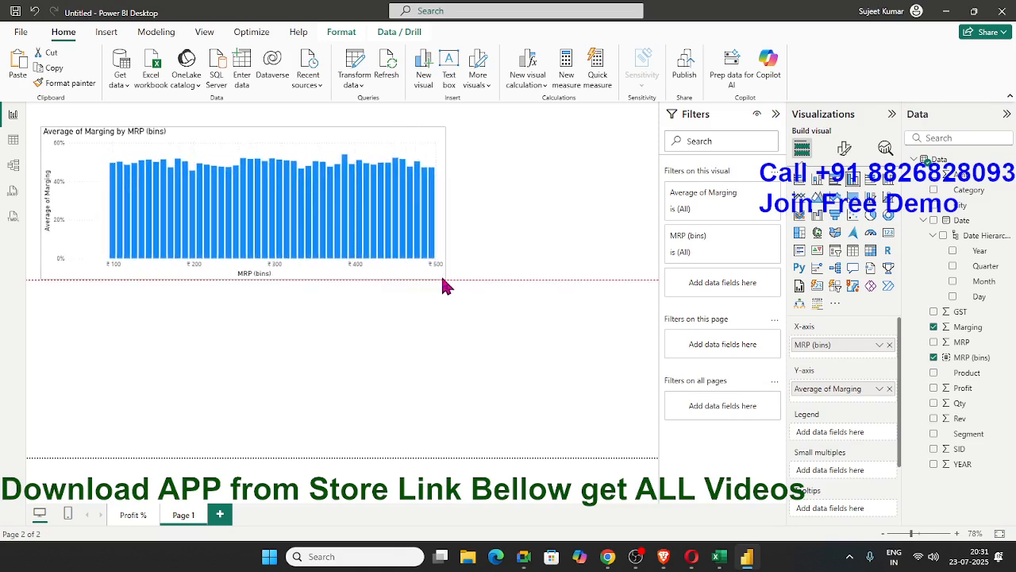
click(434, 369)
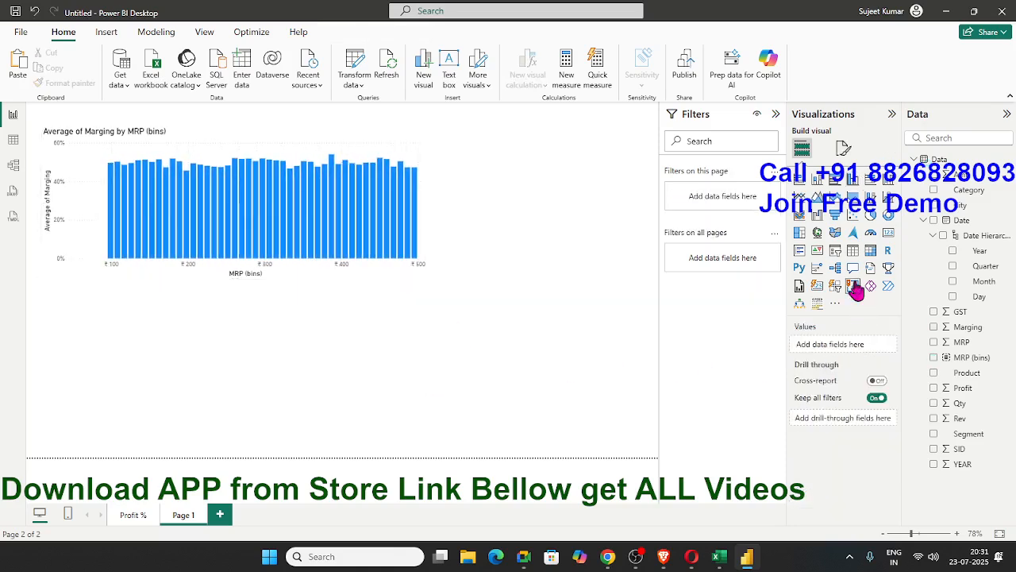
Add a second clustered column chart below the first, with MRP (bins) on the X-axis and Sum of Qty on the Y-axis
click(852, 177)
drag(964, 357, 369, 426)
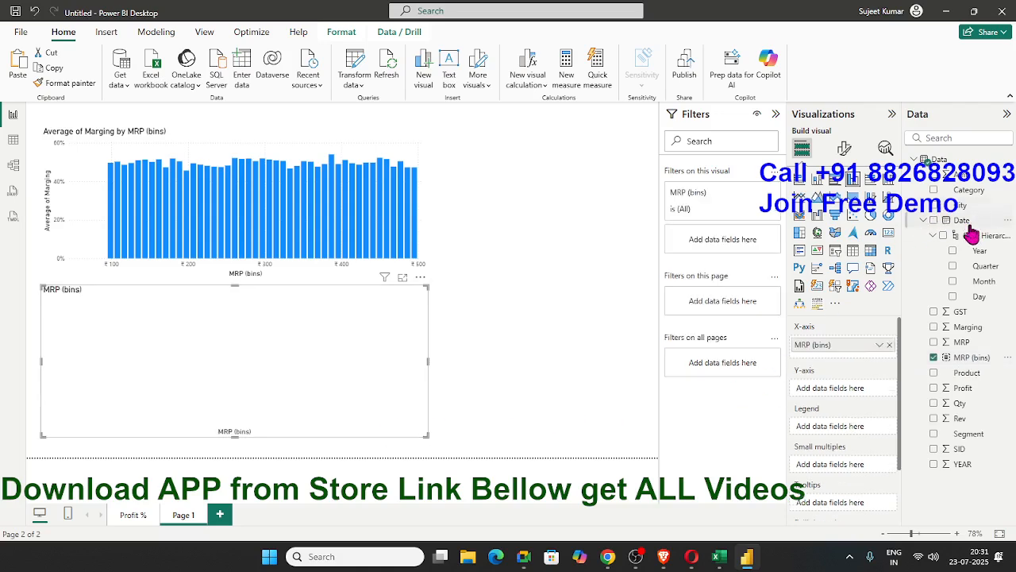
drag(972, 403, 436, 435)
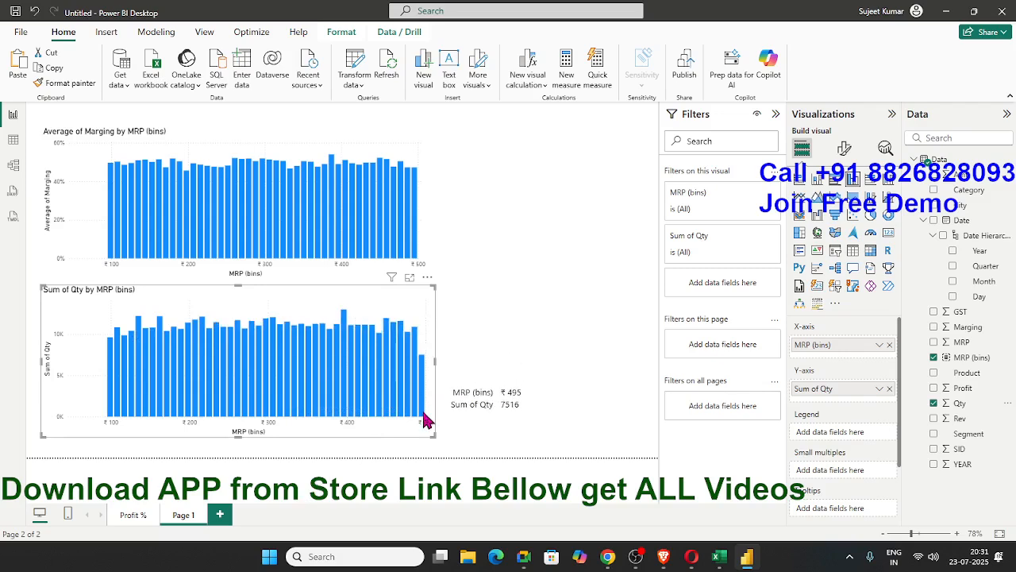
click(480, 429)
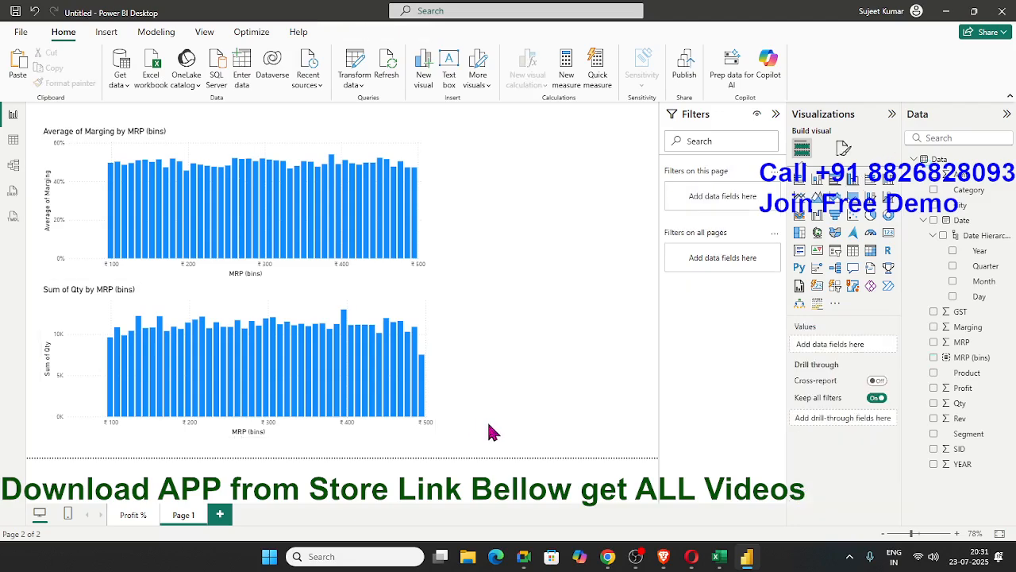
Narrow the Qty by MRP (bins) chart to match the width of the Marging chart above it
click(435, 432)
drag(435, 431, 422, 429)
click(524, 425)
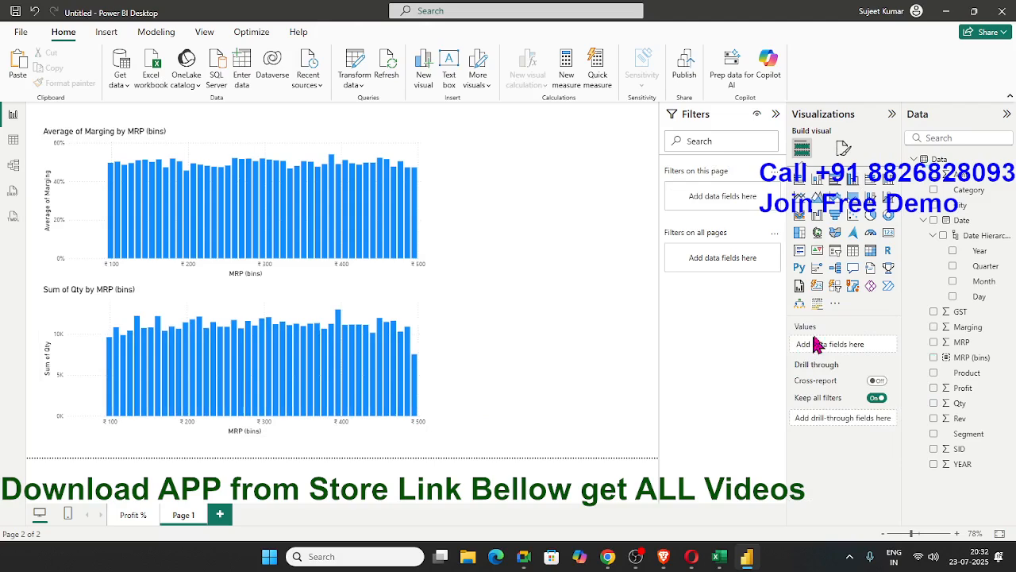
Add an empty clustered bar chart beside the two column charts and stretch it down to their combined height
click(852, 181)
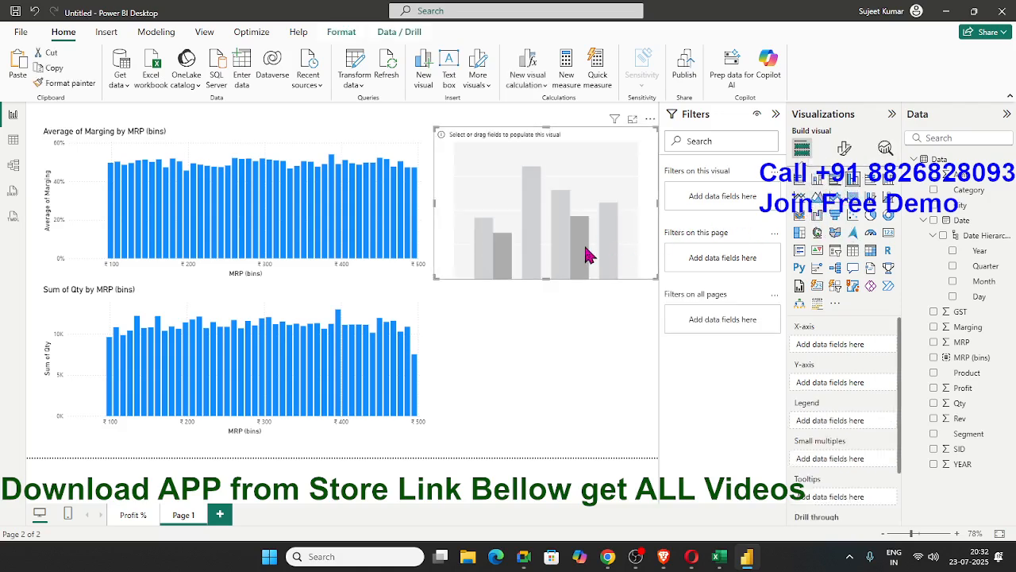
key(Delete)
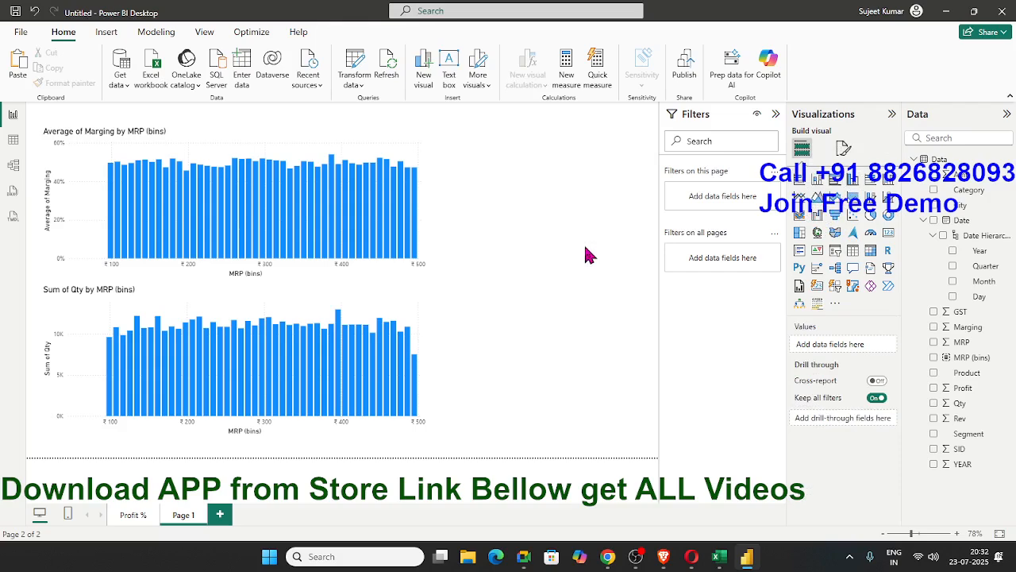
click(836, 183)
drag(547, 277, 548, 433)
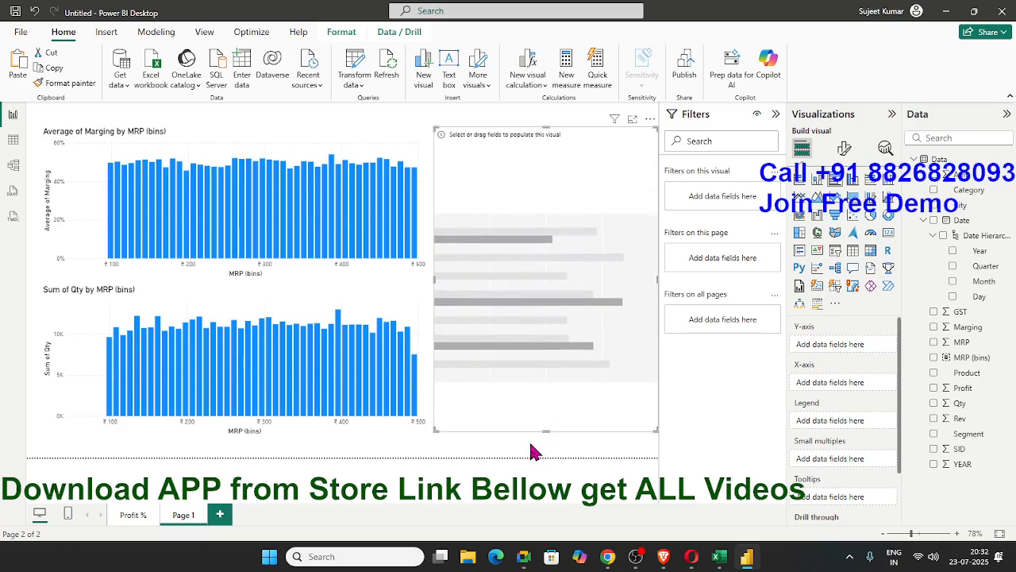